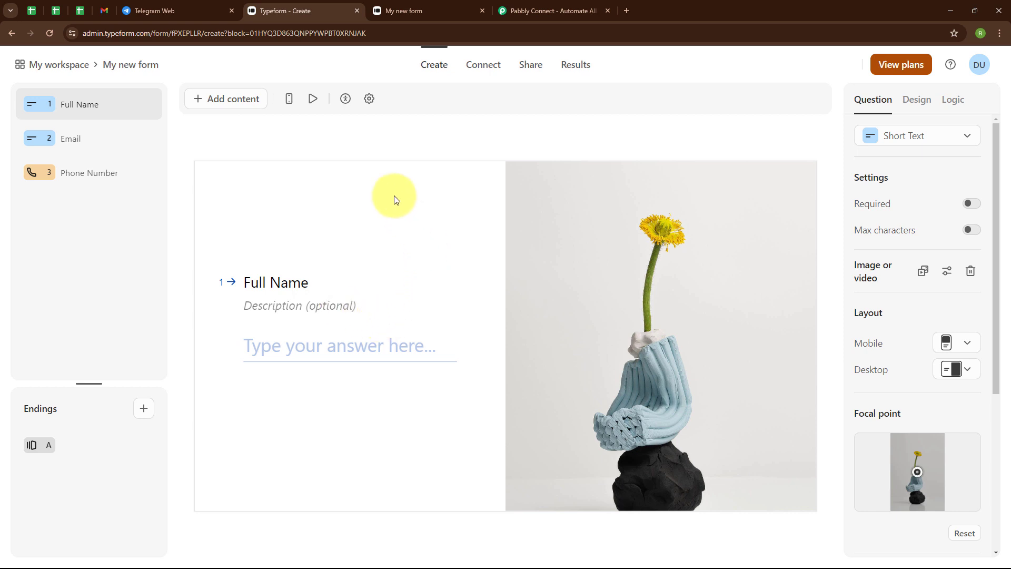
Review the lead notification in the TypeForm group on Telegram Web and switch to the Pabbly Connect website.
{"action": "left_click", "coordinate": [195, 4]}
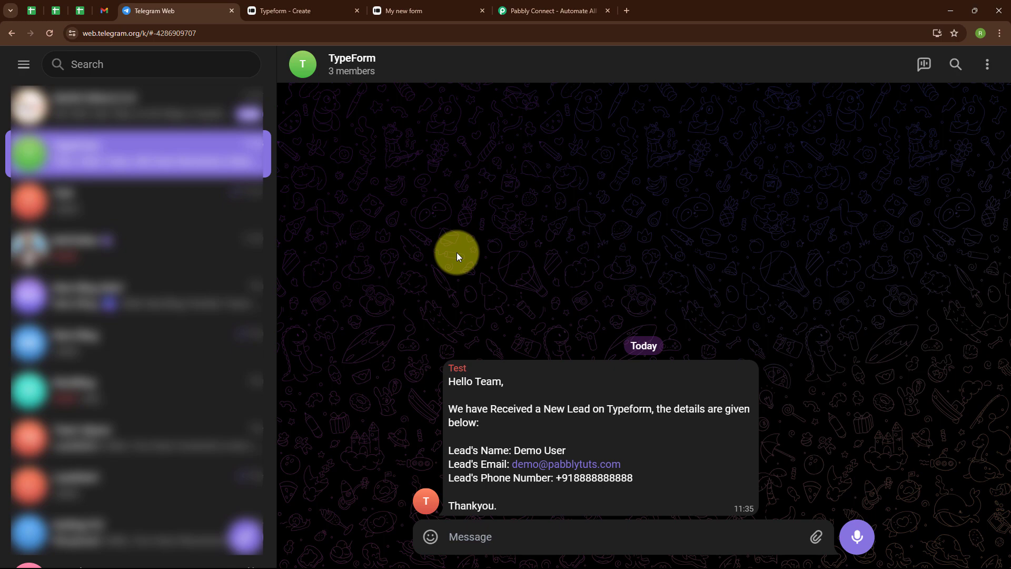
{"action": "left_click", "coordinate": [538, 8]}
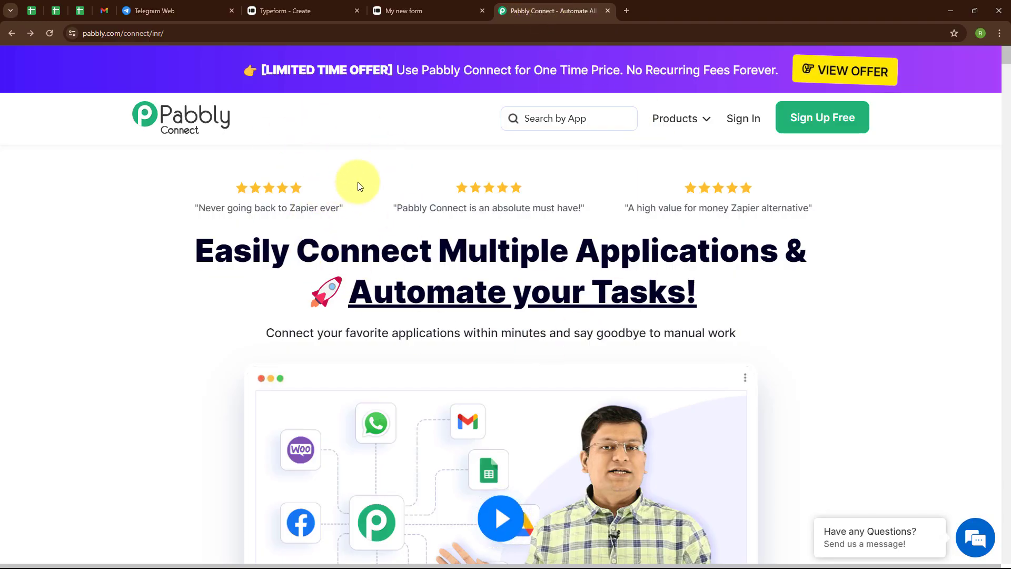
{"action": "left_click", "coordinate": [171, 33]}
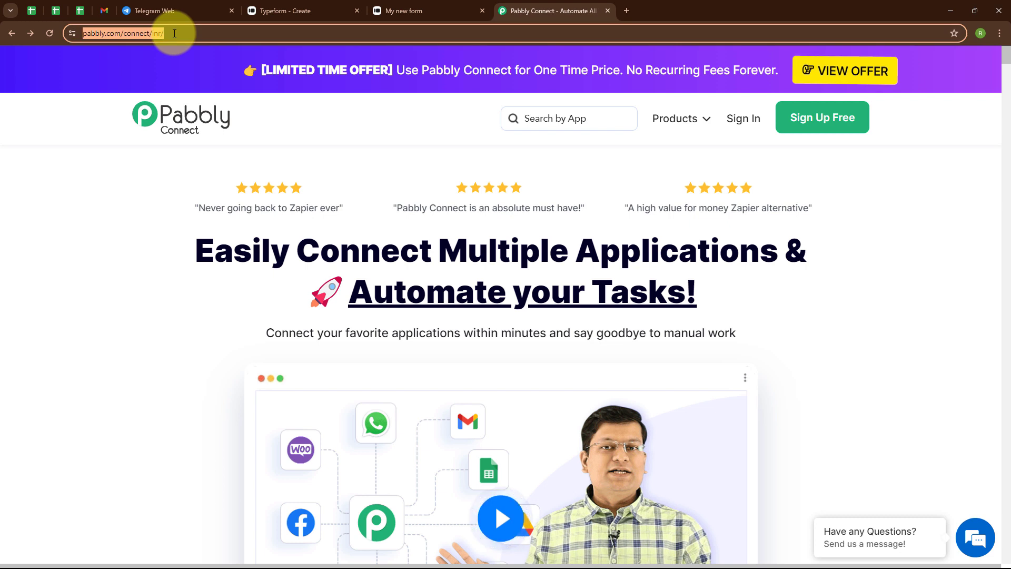
{"action": "left_click", "coordinate": [165, 187]}
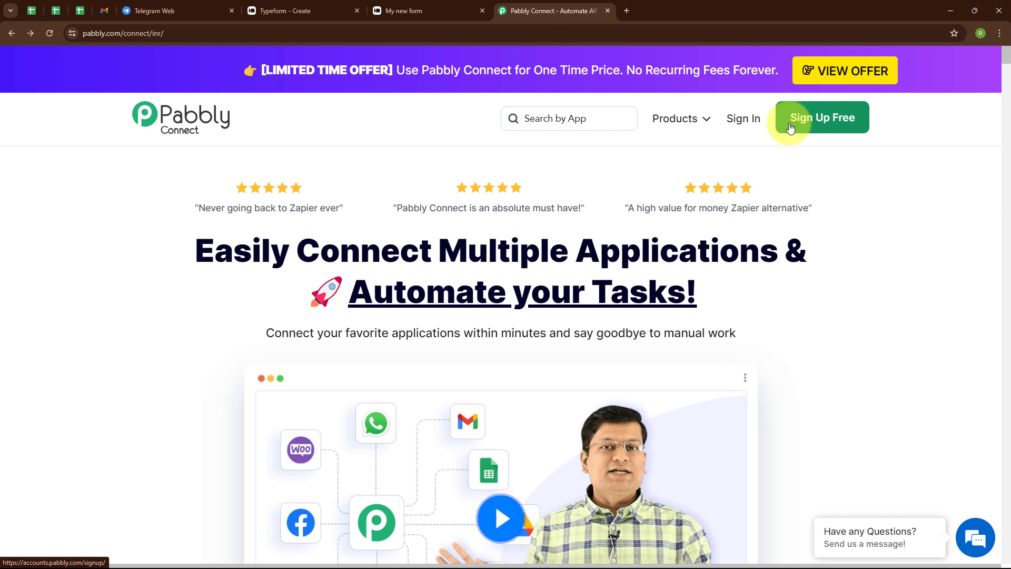
Sign in to Pabbly and access Pabbly Connect from the list of all Pabbly apps.
{"action": "left_click", "coordinate": [750, 125]}
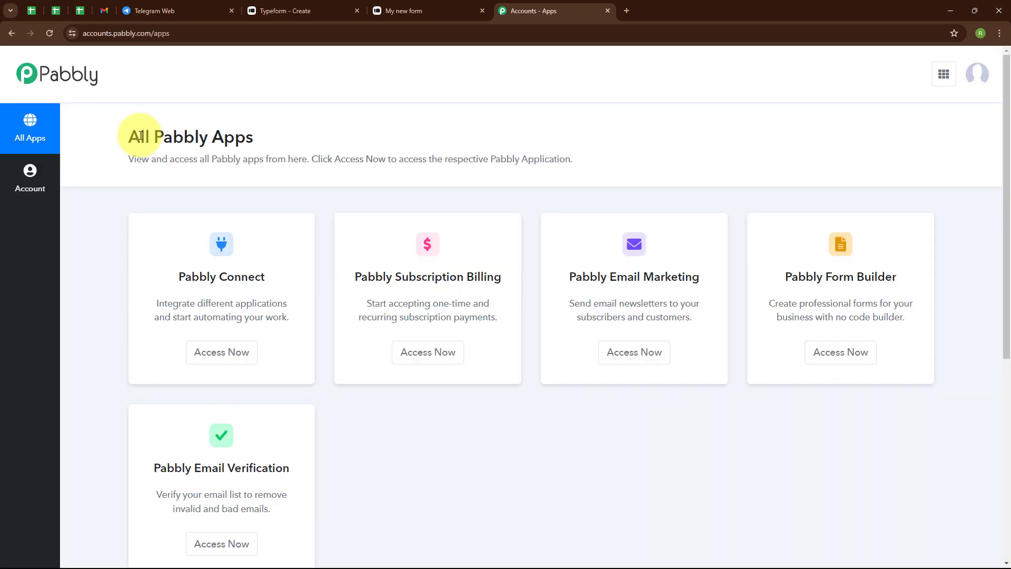
{"action": "left_click_drag", "start_coordinate": [128, 137], "coordinate": [295, 138]}
{"action": "left_click", "coordinate": [318, 133]}
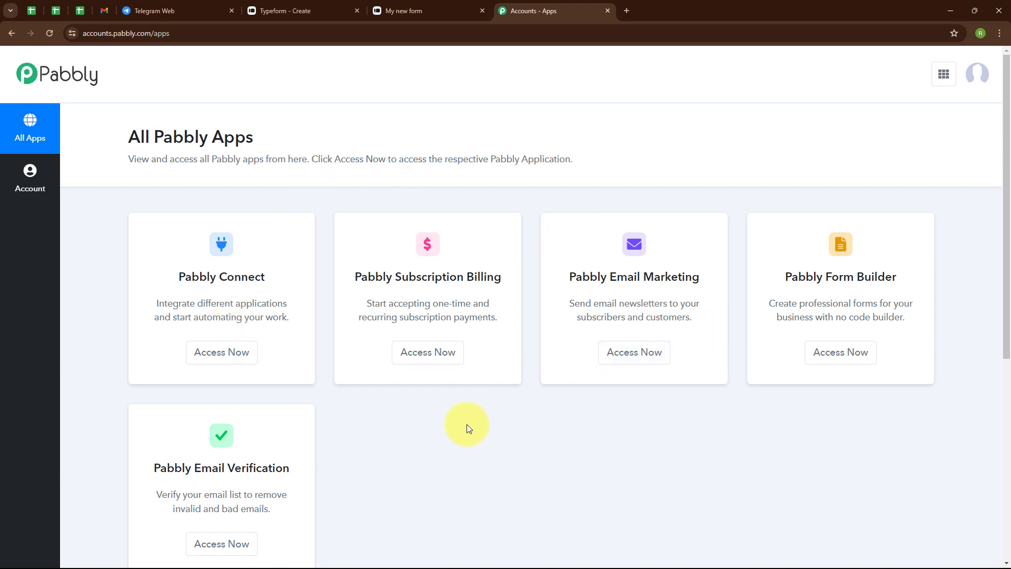
{"action": "left_click", "coordinate": [237, 354]}
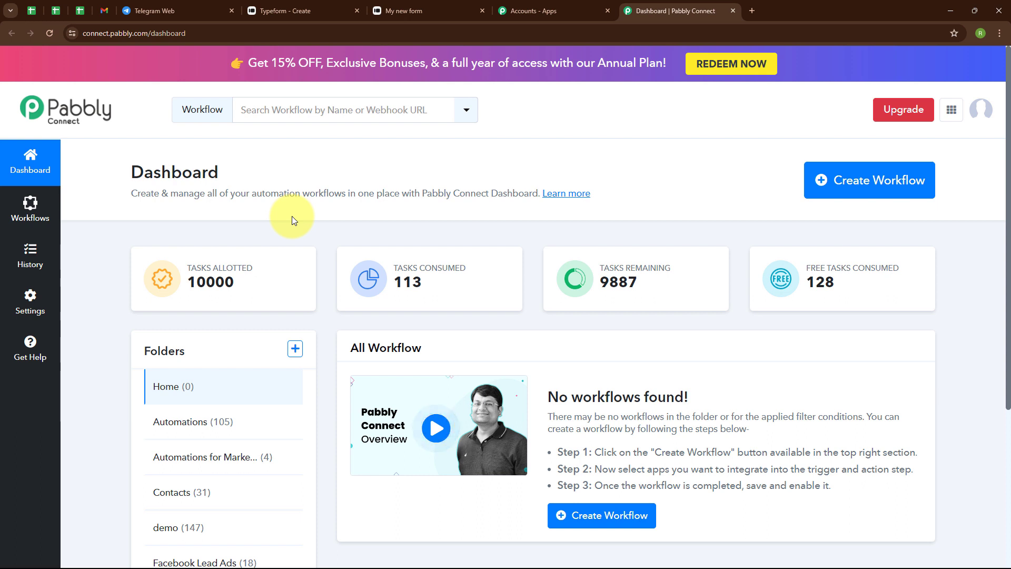
Create a workflow named "Send Telegram Message on Typeform Submission" in the Automations folder.
{"action": "left_click", "coordinate": [827, 194]}
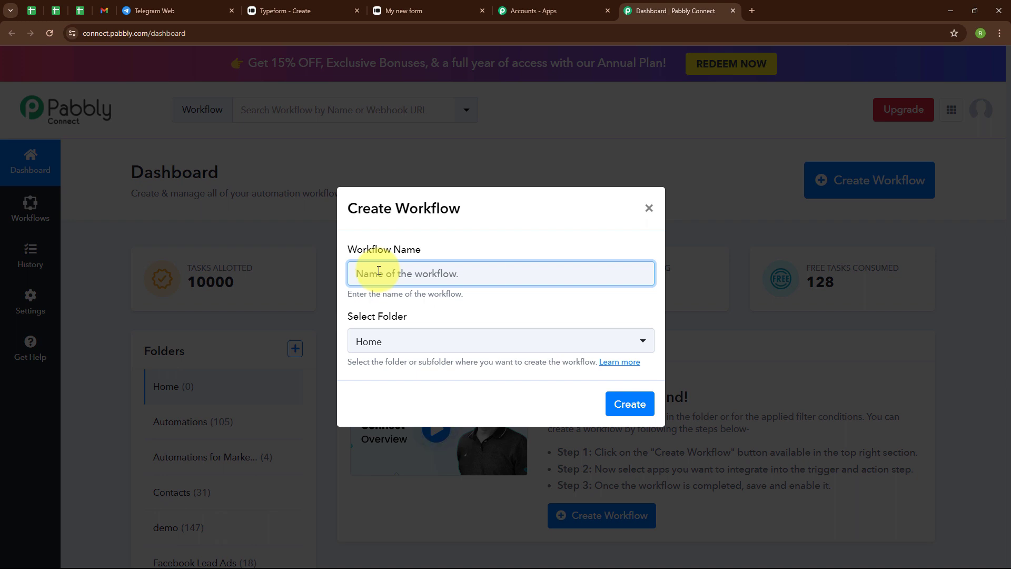
{"action": "type", "text": "Send Telegram Message on Typeform Submission"}
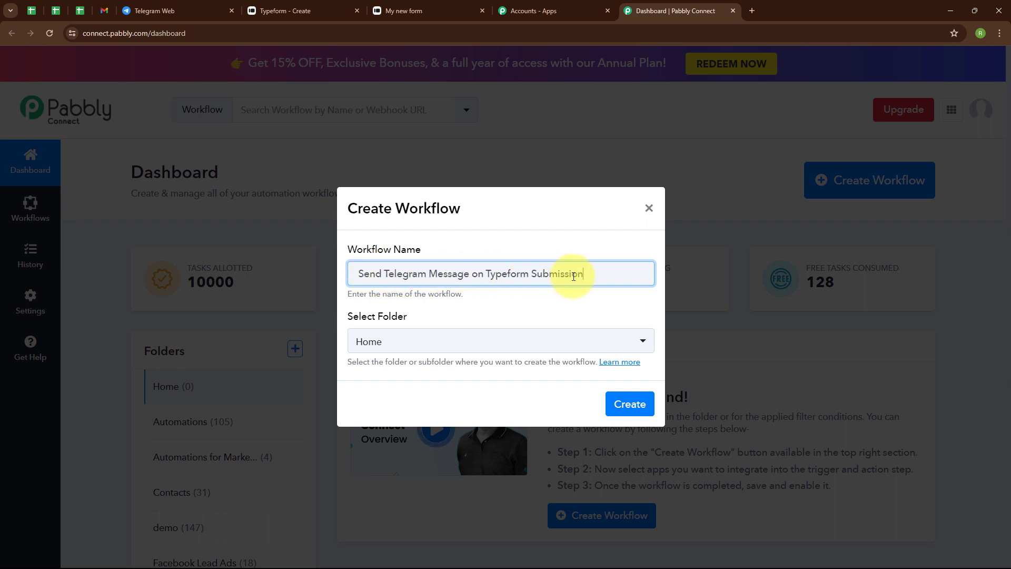
{"action": "left_click", "coordinate": [425, 343]}
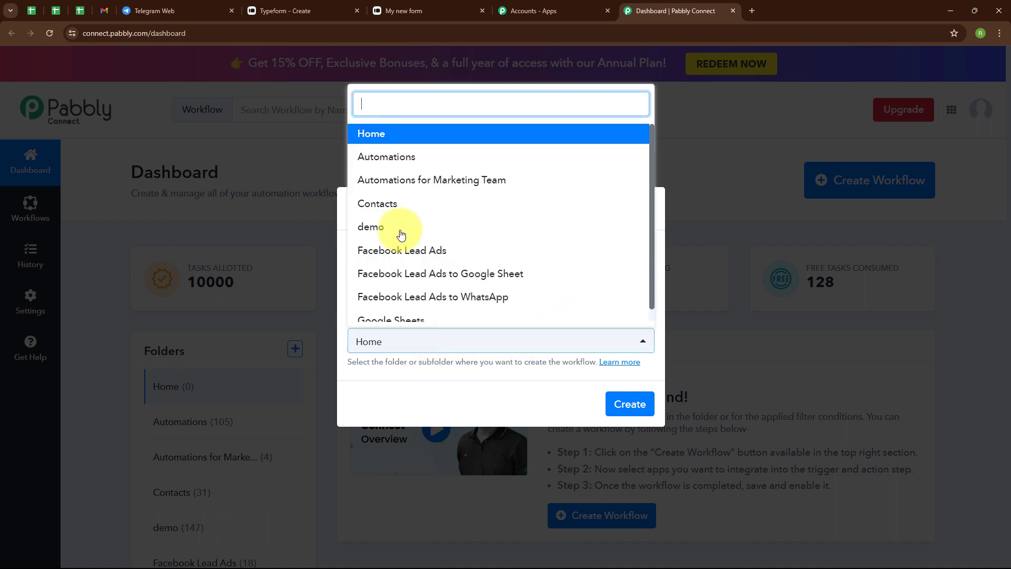
{"action": "left_click", "coordinate": [406, 158]}
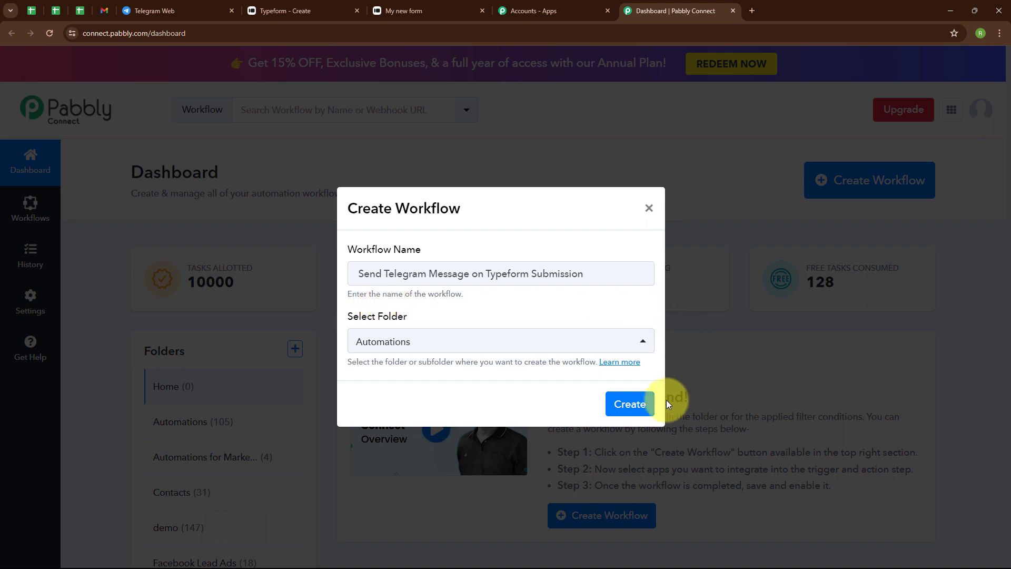
{"action": "left_click", "coordinate": [628, 408]}
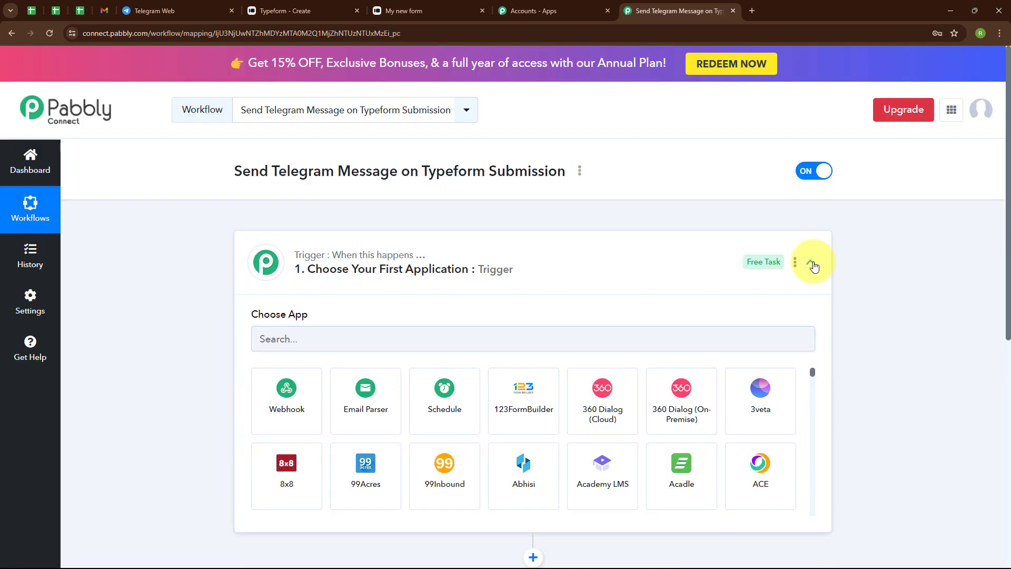
Set the workflow's trigger app to Typeform with New Entry (BETA) as the trigger event.
{"action": "left_click", "coordinate": [811, 263]}
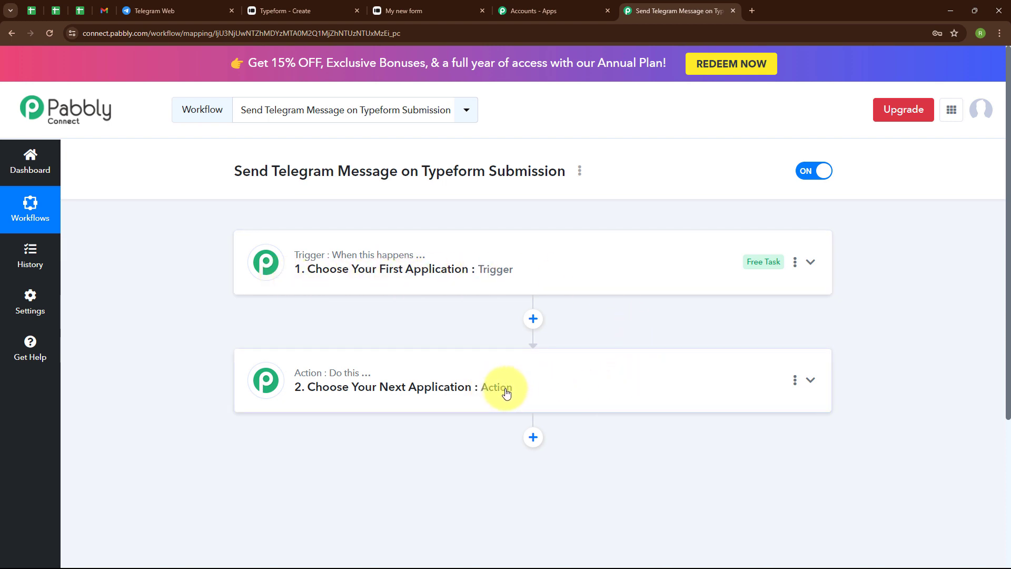
{"action": "left_click", "coordinate": [811, 264]}
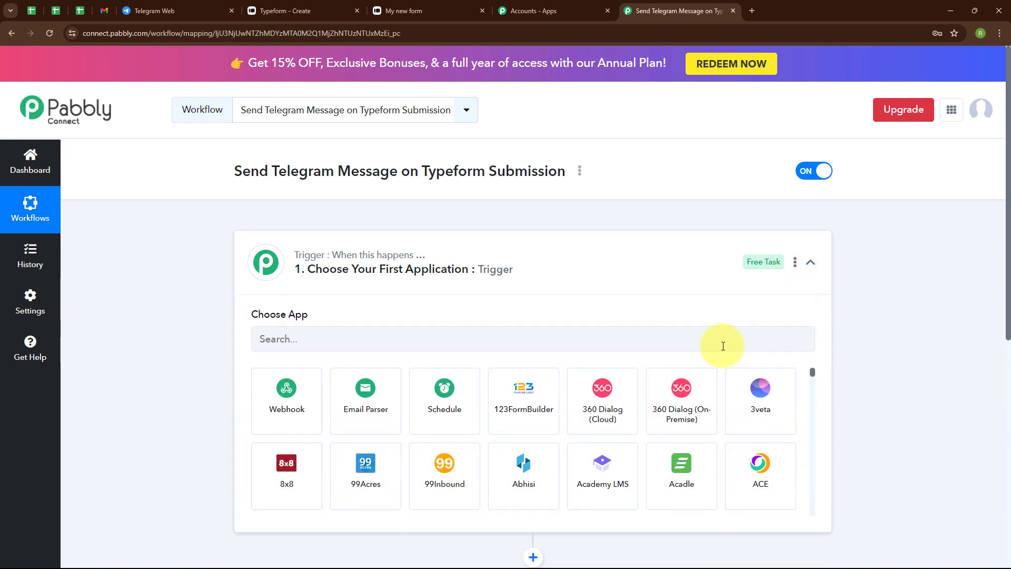
{"action": "left_click", "coordinate": [364, 338]}
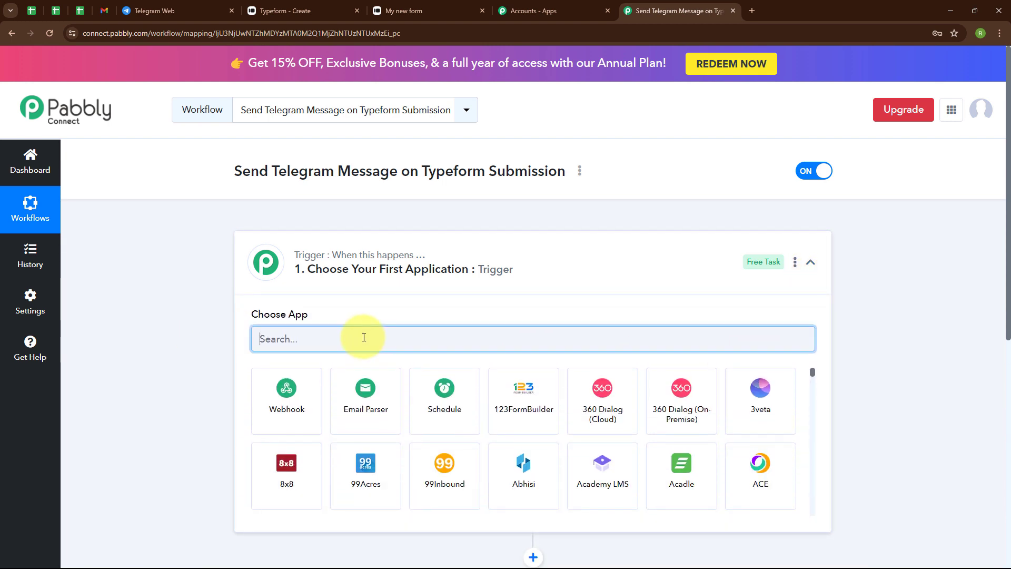
{"action": "type", "text": "type"}
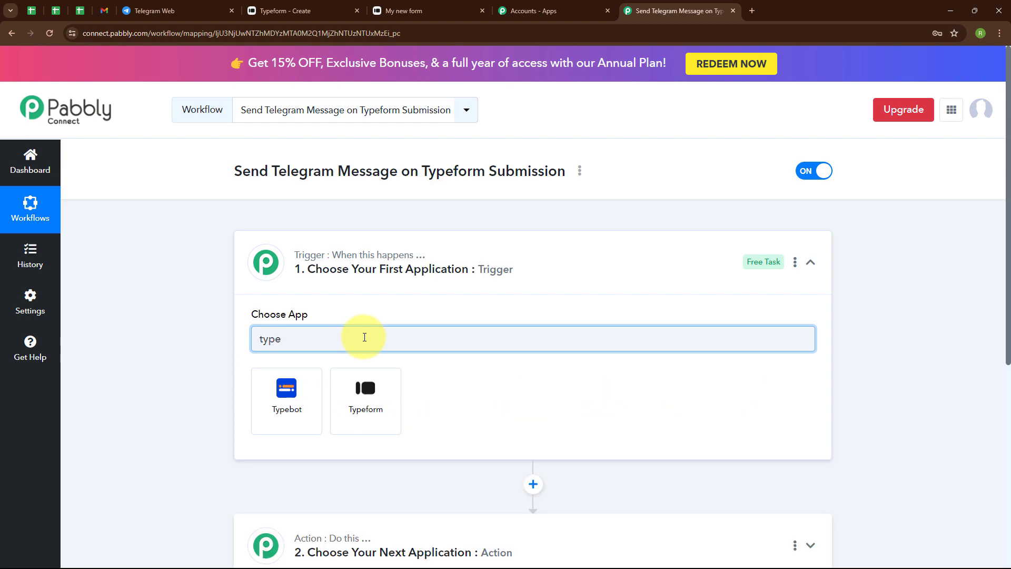
{"action": "left_click", "coordinate": [354, 379]}
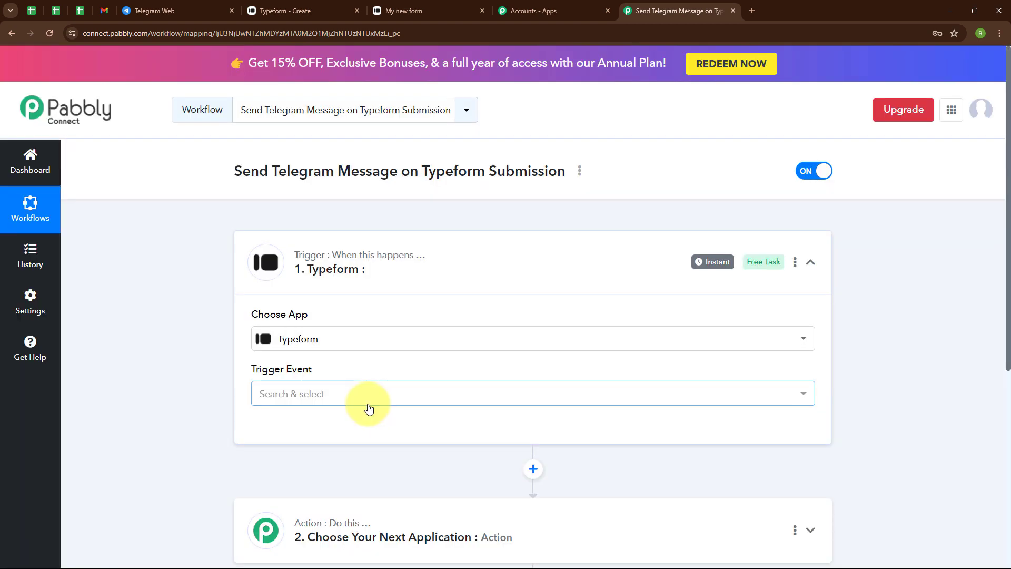
{"action": "left_click", "coordinate": [363, 397]}
{"action": "left_click", "coordinate": [357, 473]}
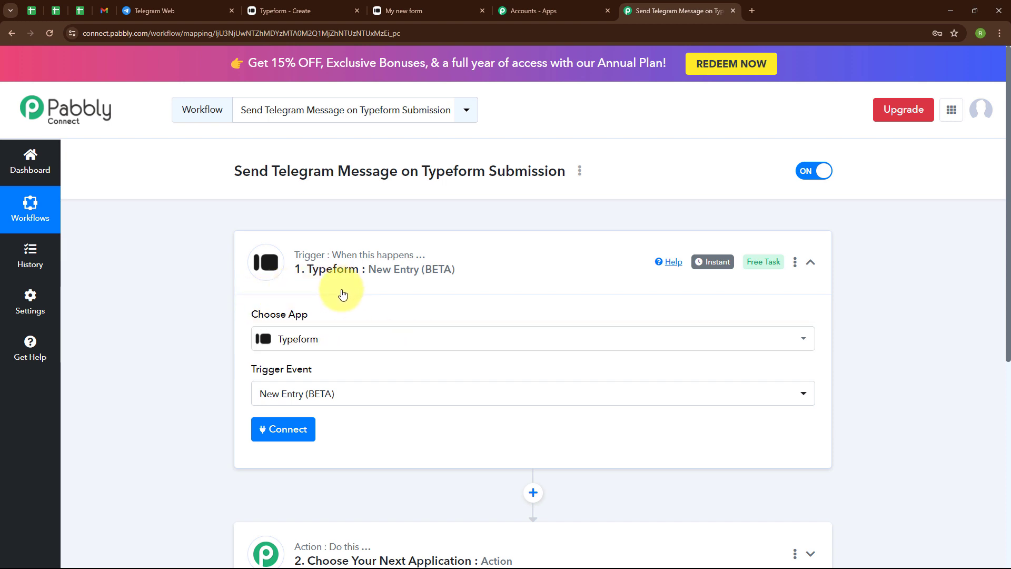
Add a new Typeform connection for the trigger and accept the requested access permissions.
{"action": "left_click", "coordinate": [287, 440]}
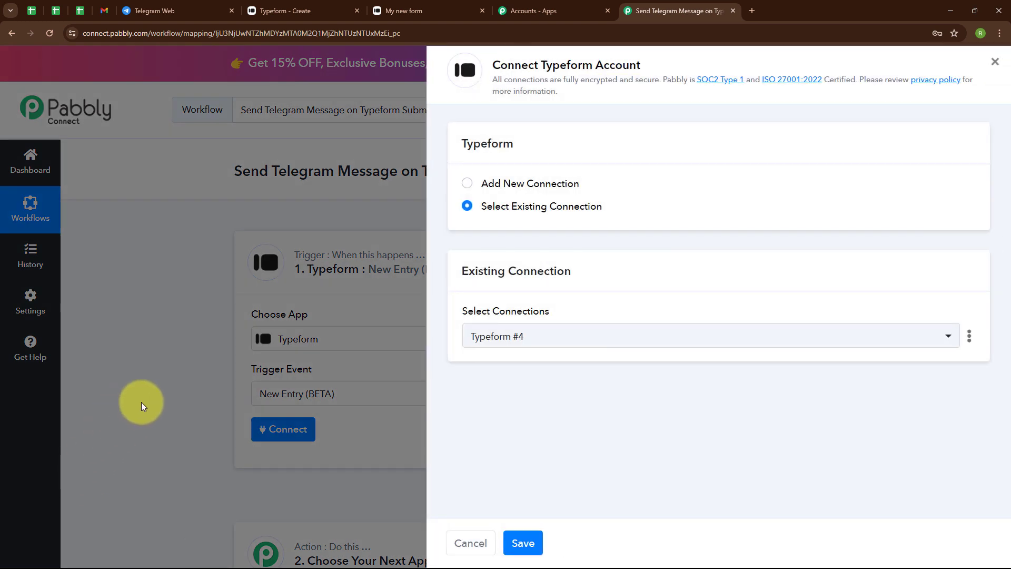
{"action": "left_click", "coordinate": [466, 185]}
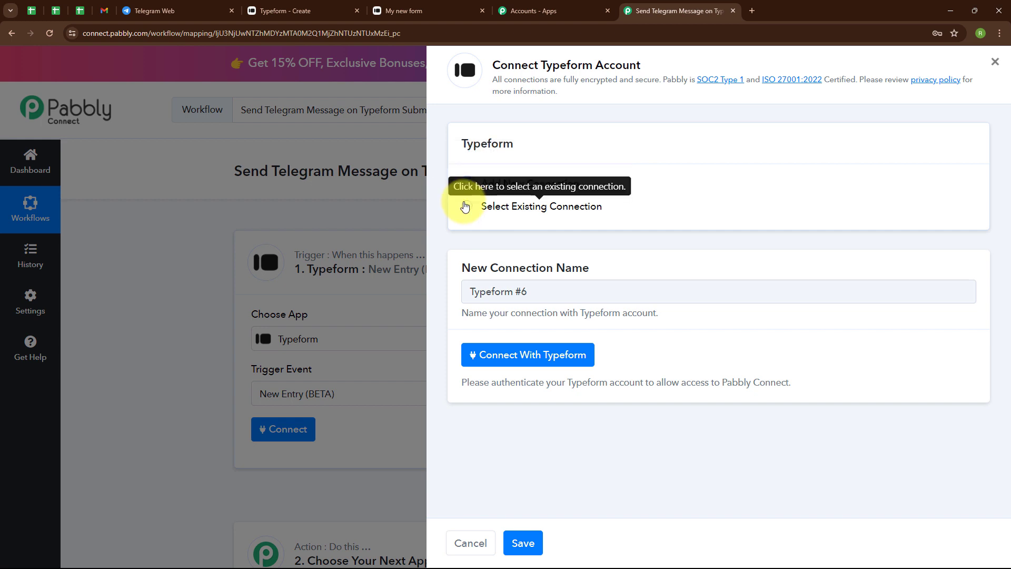
{"action": "left_click", "coordinate": [537, 362]}
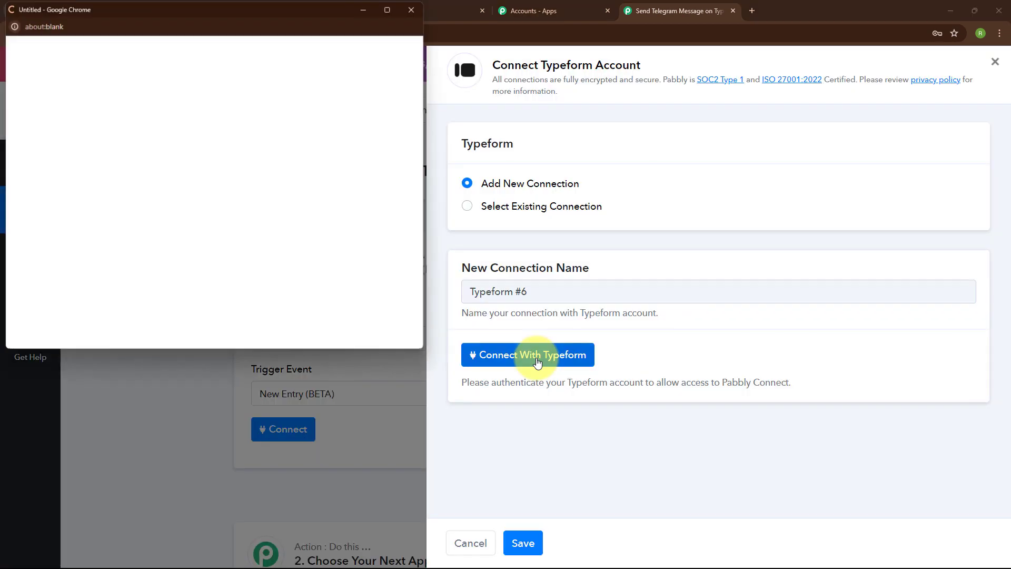
{"action": "scroll", "coordinate": [372, 201], "scroll_direction": "down", "scroll_amount": 15}
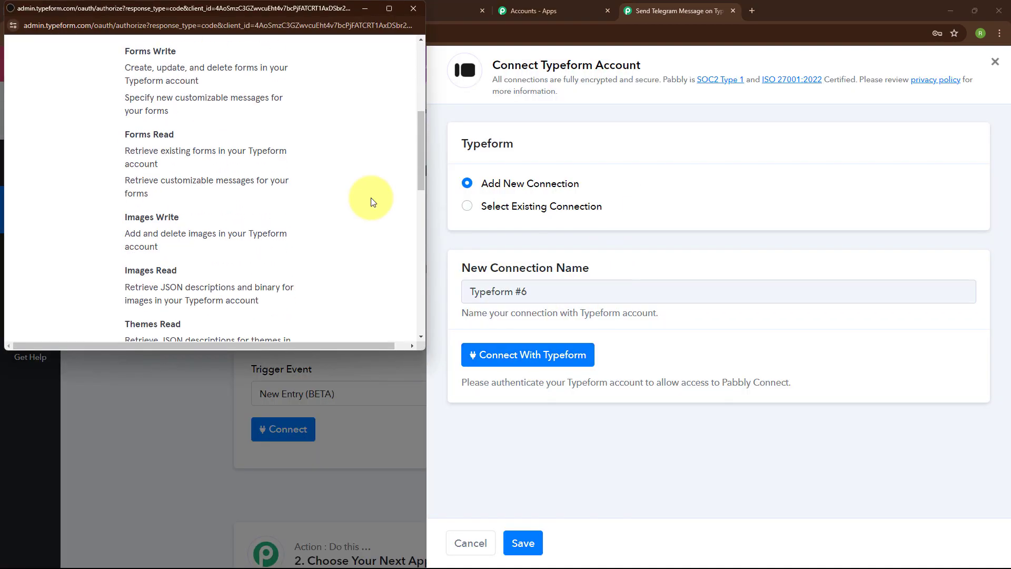
{"action": "scroll", "coordinate": [371, 197], "scroll_direction": "down", "scroll_amount": 3}
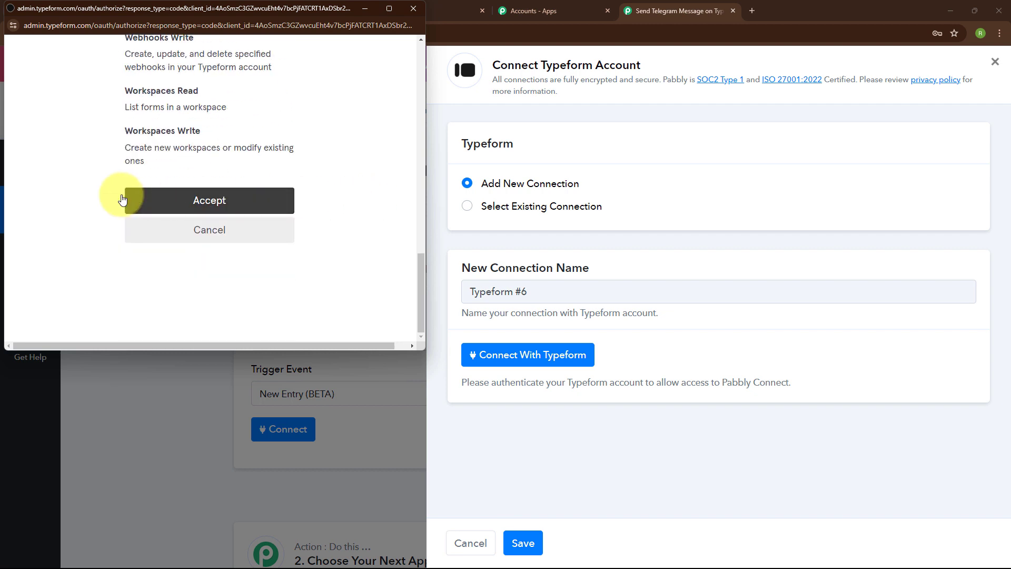
{"action": "left_click", "coordinate": [204, 201]}
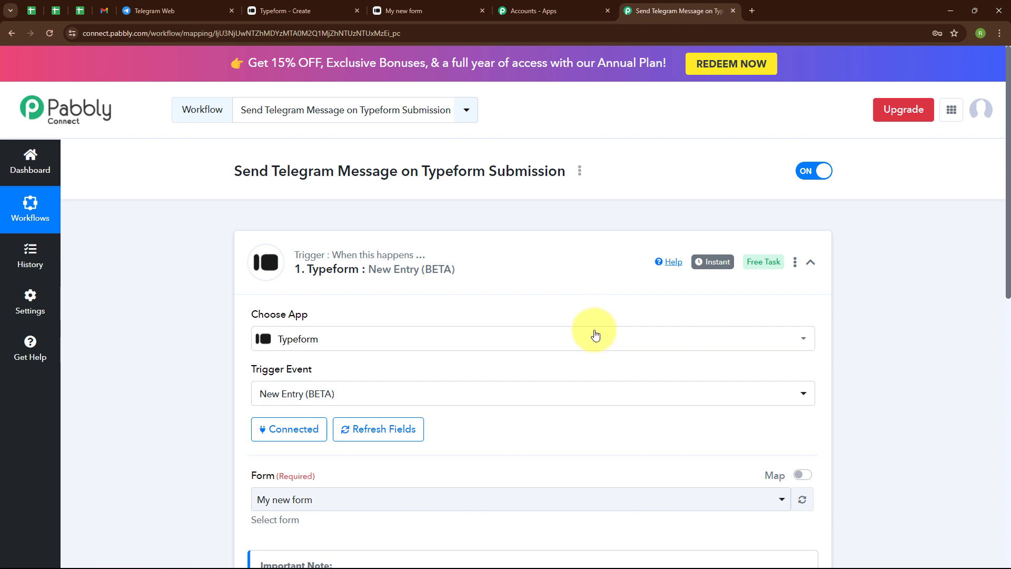
Check the form's name in Typeform, select "My new form" for the trigger, and save it with a test request.
{"action": "left_click", "coordinate": [316, 10]}
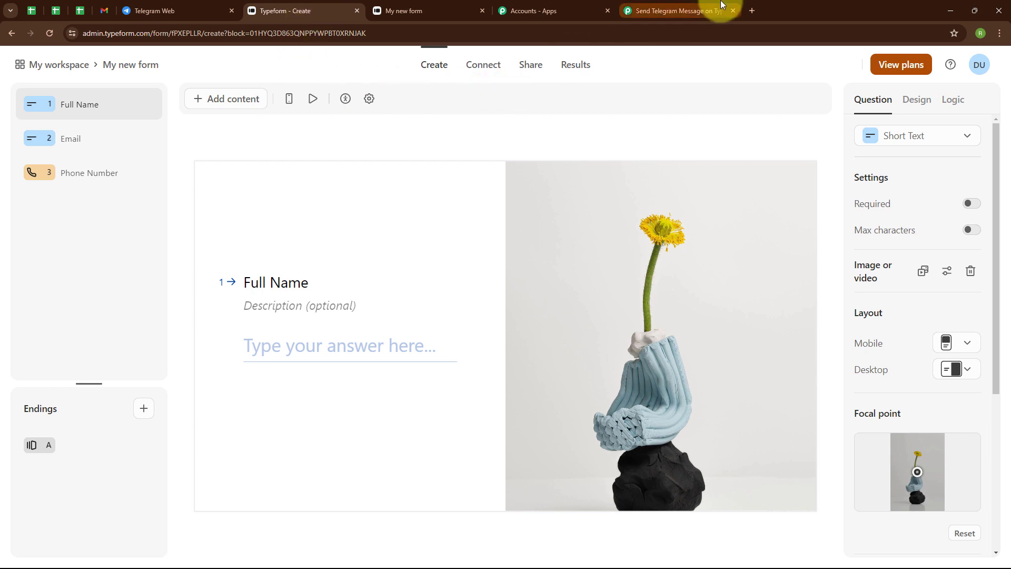
{"action": "left_click", "coordinate": [706, 9]}
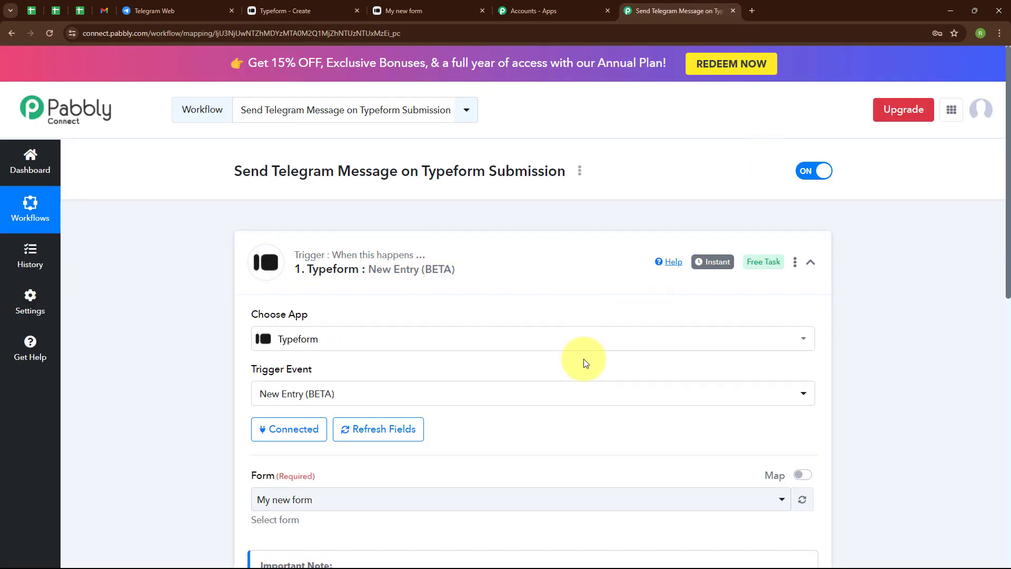
{"action": "scroll", "coordinate": [489, 430], "scroll_direction": "down", "scroll_amount": 3}
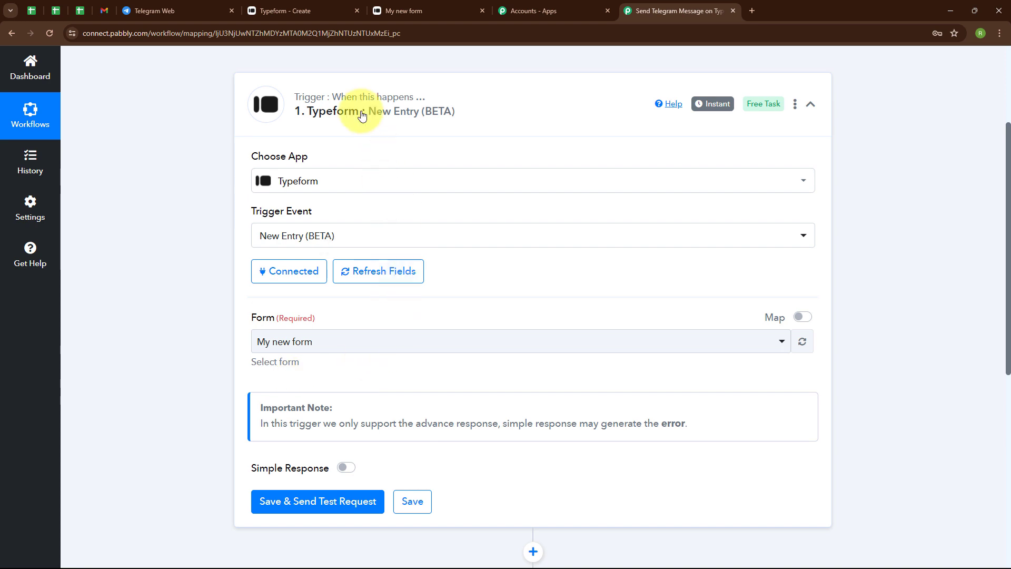
{"action": "left_click", "coordinate": [308, 9]}
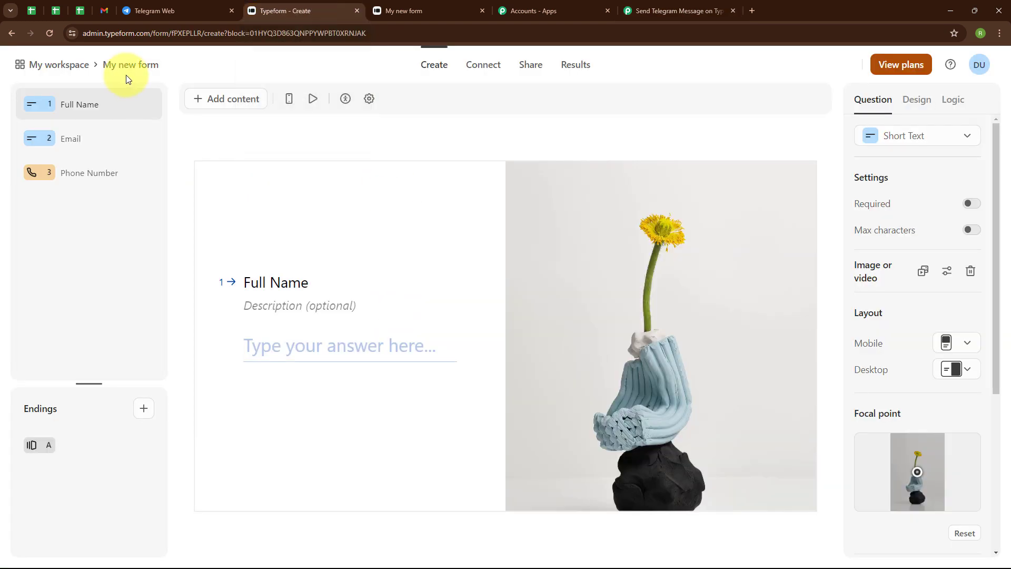
{"action": "left_click", "coordinate": [662, 18]}
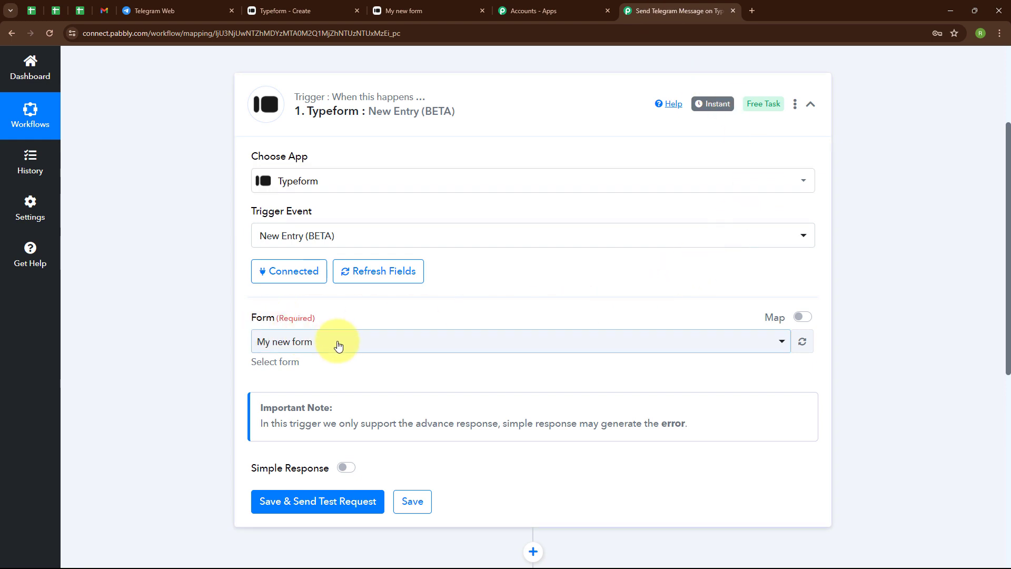
{"action": "left_click", "coordinate": [314, 345]}
{"action": "left_click", "coordinate": [306, 407]}
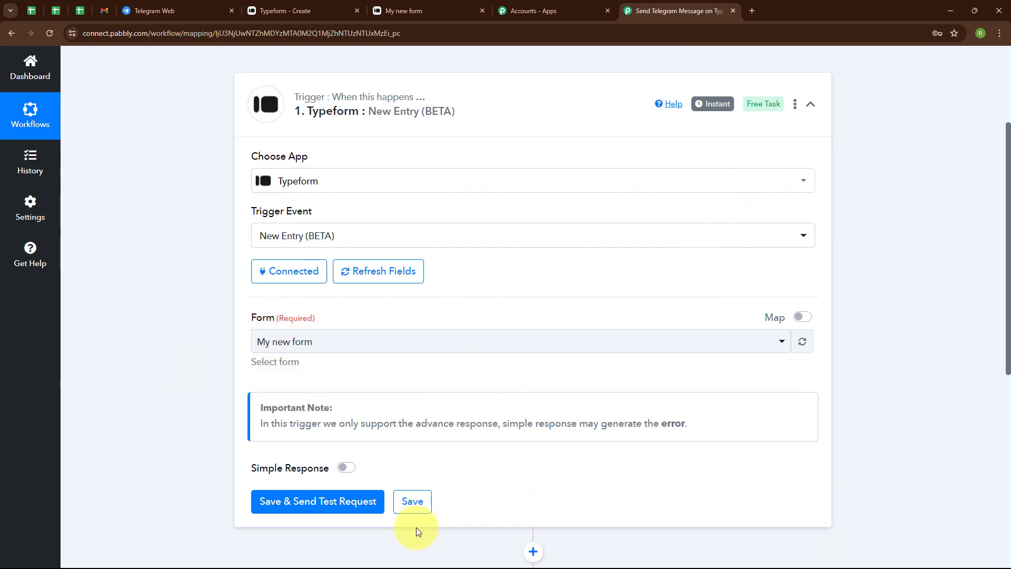
{"action": "left_click", "coordinate": [293, 506]}
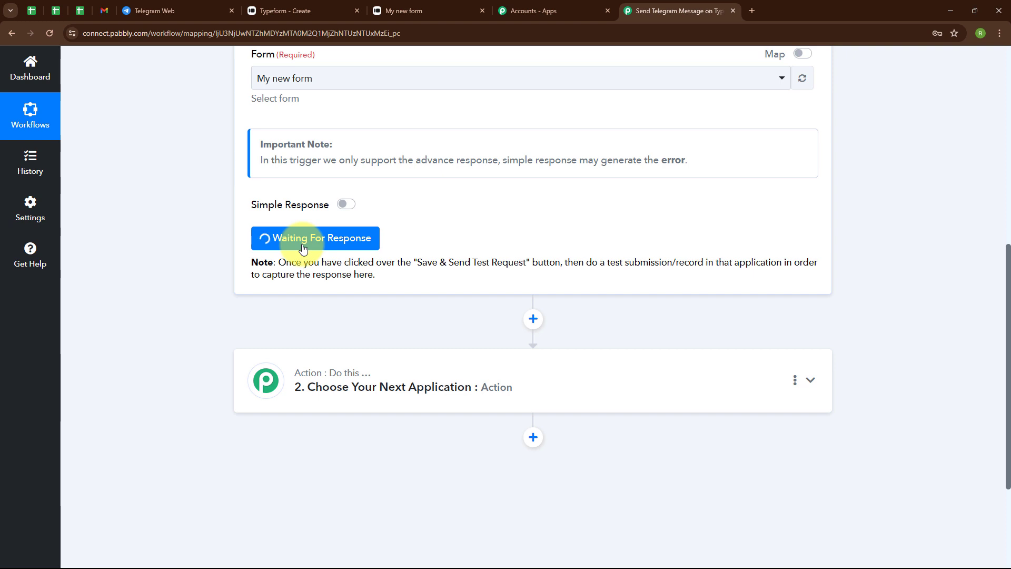
Switch to the live Typeform form and answer its first two questions with a test full name and e-mail address.
{"action": "left_click", "coordinate": [437, 9]}
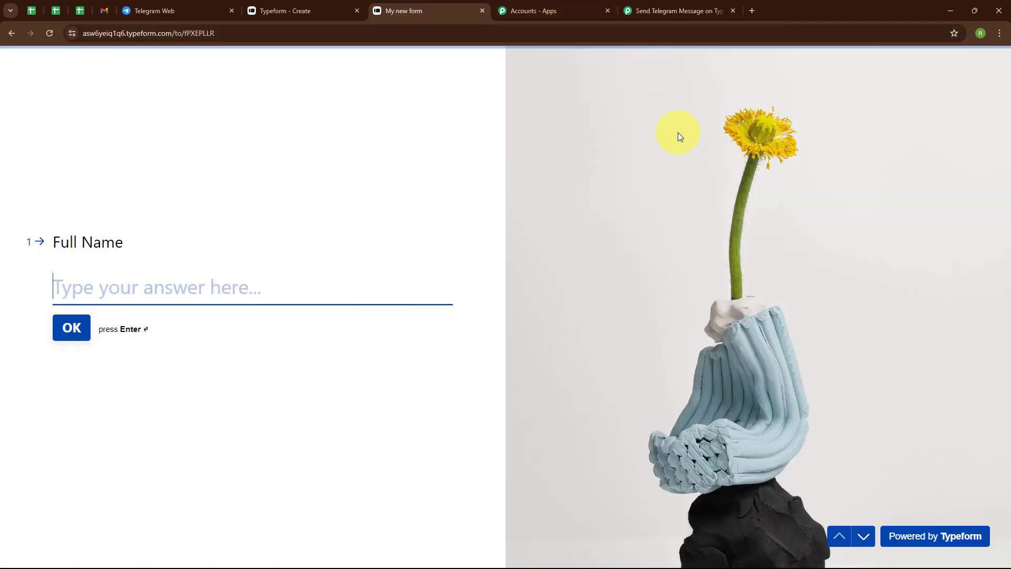
{"action": "left_click", "coordinate": [178, 278]}
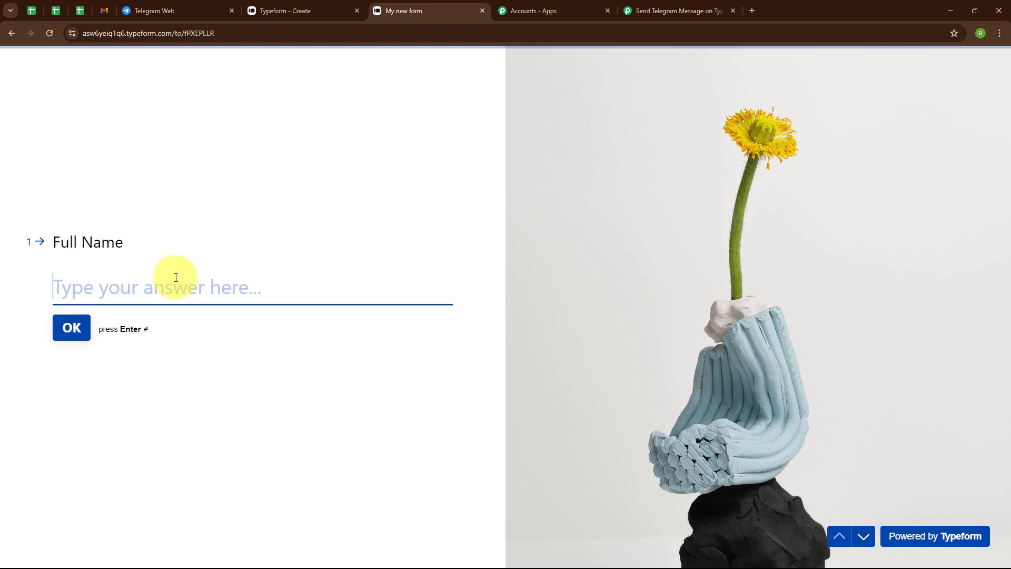
{"action": "type", "text": "Du"}
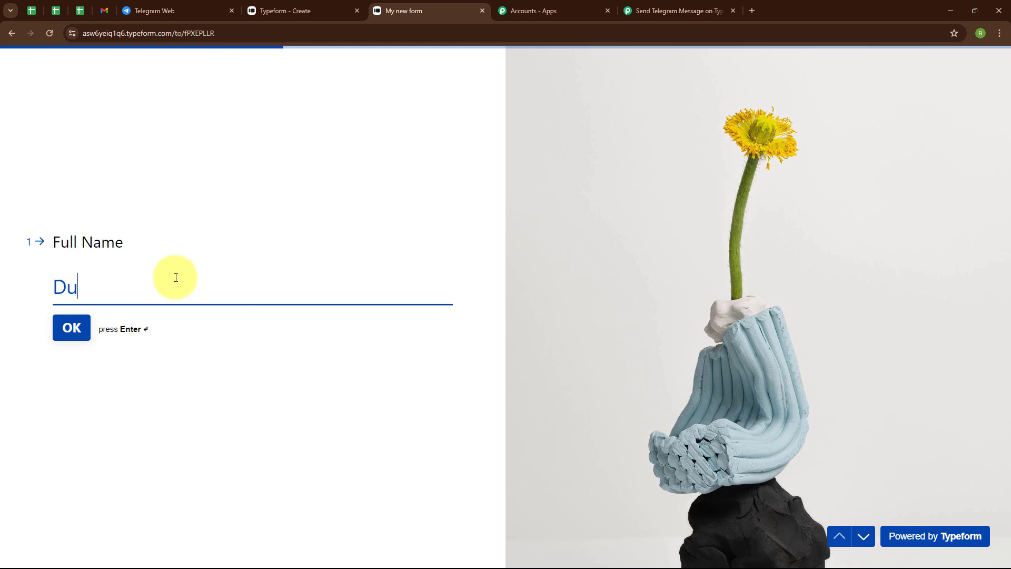
{"action": "type", "text": "mmy User"}
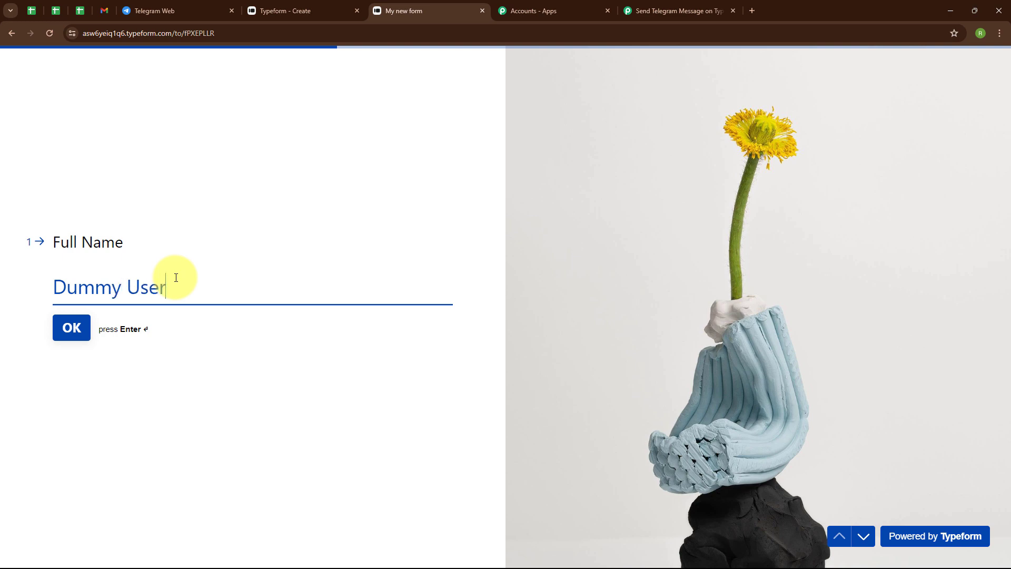
{"action": "key", "text": "Return"}
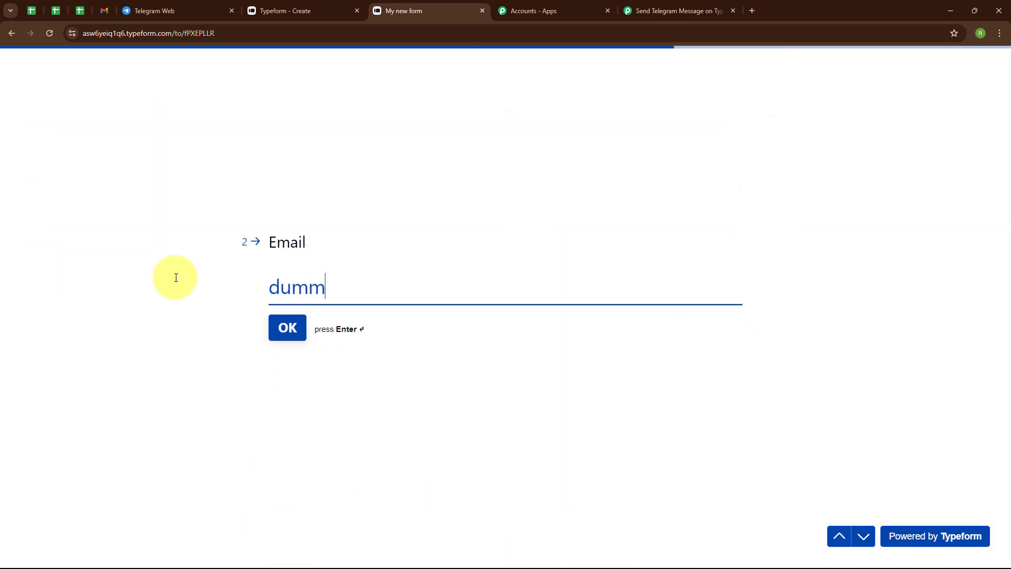
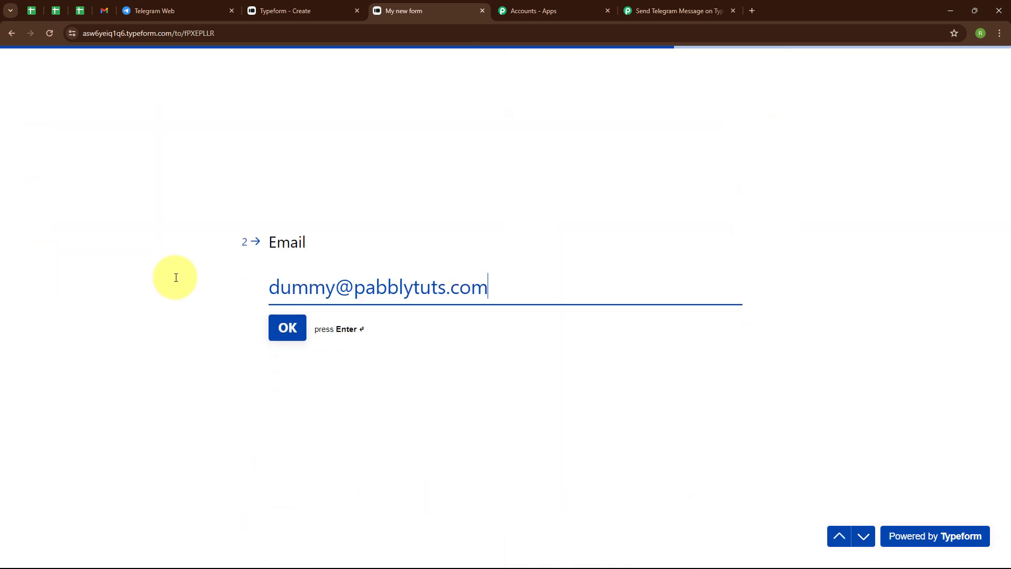
{"action": "key", "text": "Return"}
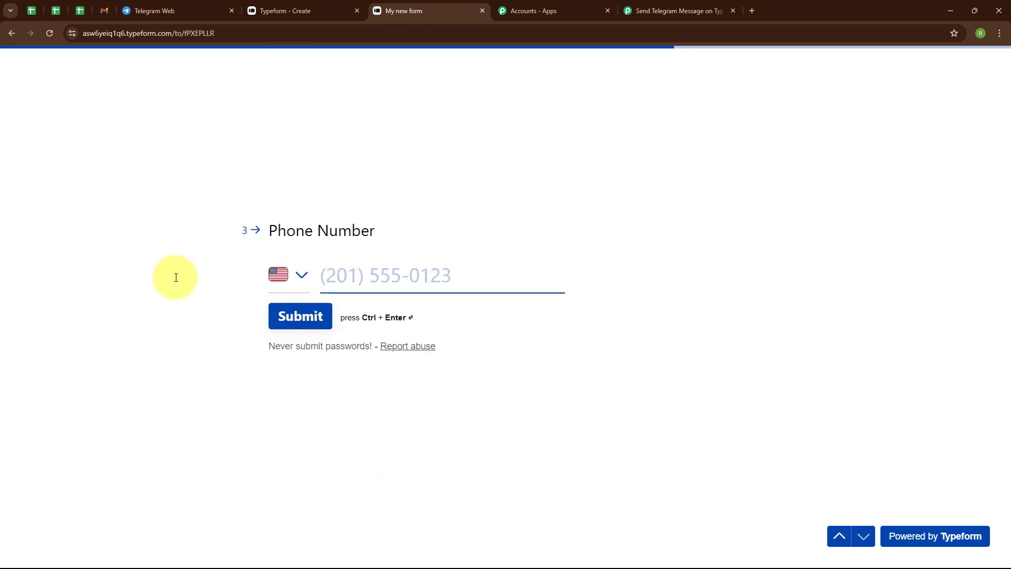
Set the phone question's country to India, enter a test phone number, and submit the form.
{"action": "left_click", "coordinate": [296, 275]}
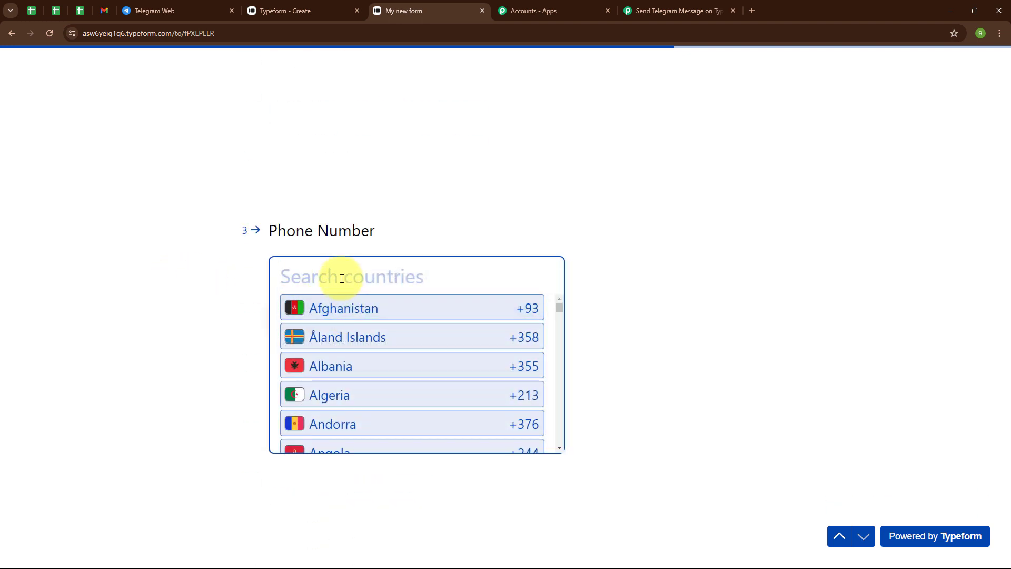
{"action": "type", "text": "ind"}
{"action": "key", "text": "Return"}
{"action": "left_click", "coordinate": [384, 274]}
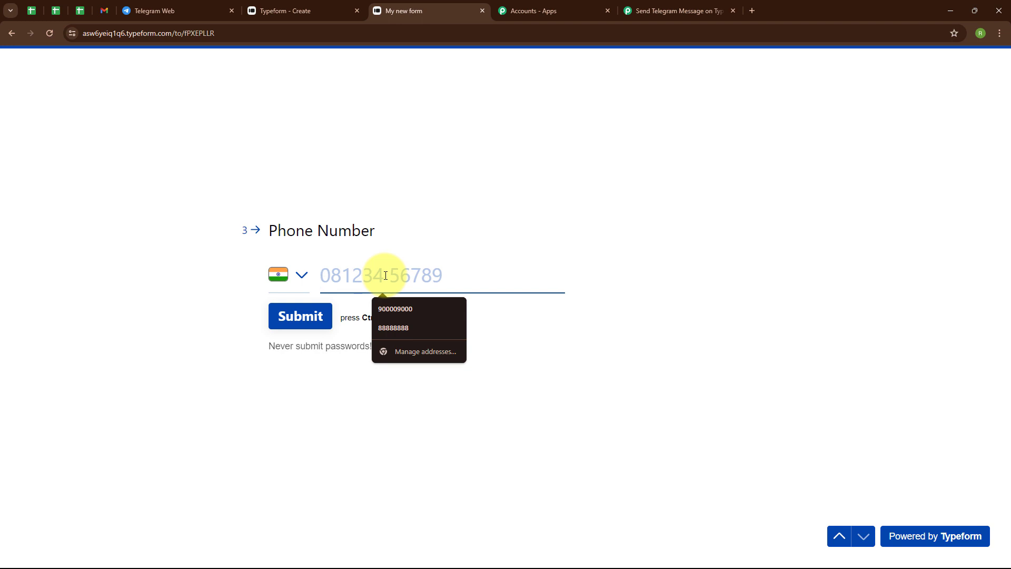
{"action": "type", "text": "77777777777"}
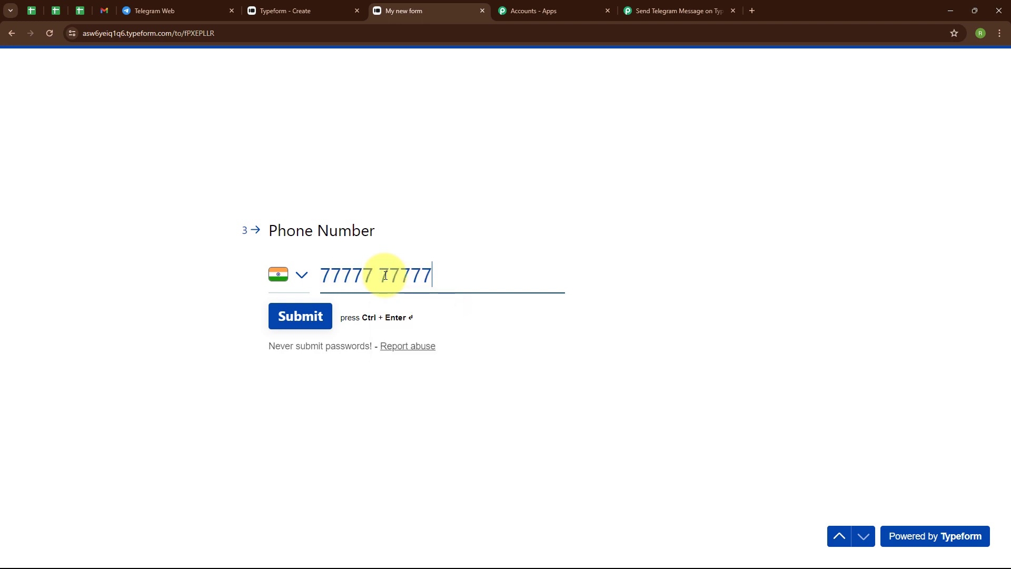
{"action": "left_click", "coordinate": [316, 327]}
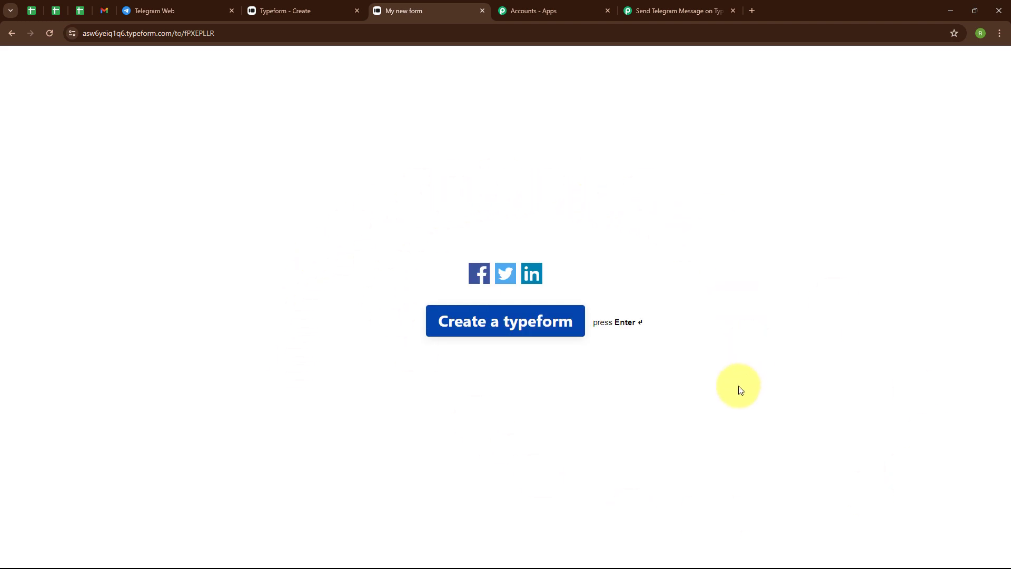
Return to the Pabbly Connect workflow, review the captured form response, and collapse the Typeform trigger.
{"action": "left_click", "coordinate": [665, 4]}
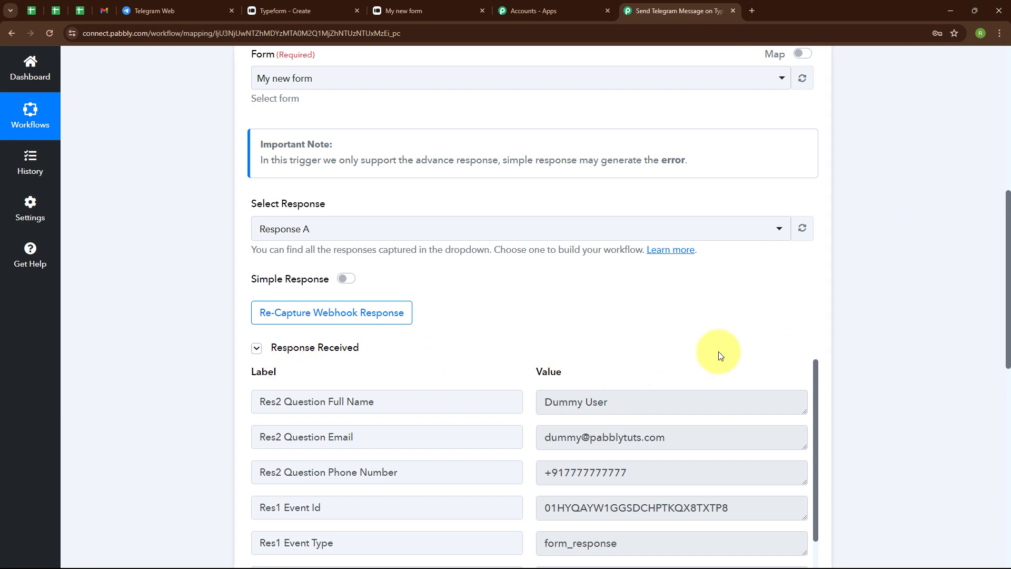
{"action": "scroll", "coordinate": [719, 356], "scroll_direction": "down", "scroll_amount": 3}
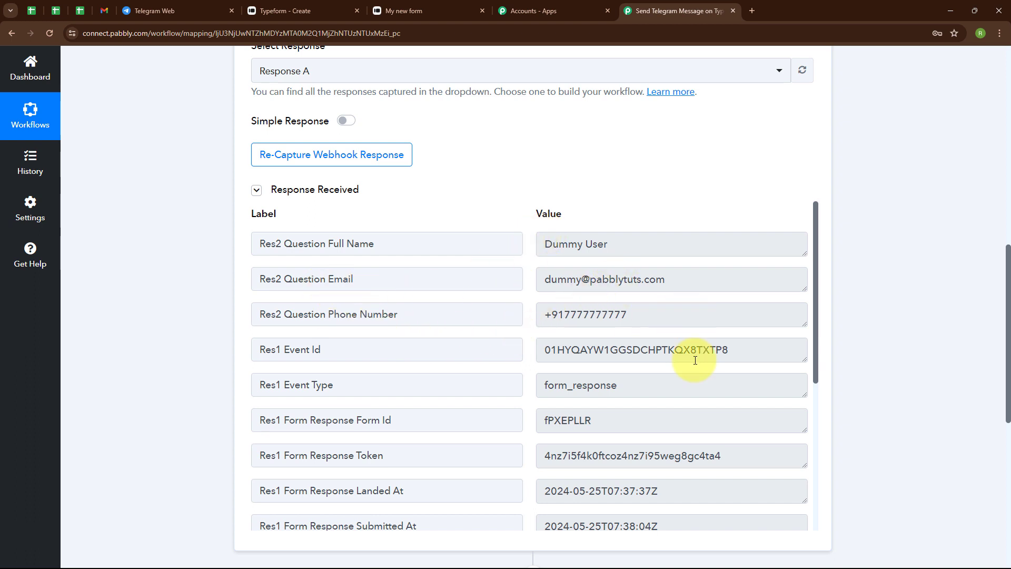
{"action": "scroll", "coordinate": [695, 360], "scroll_direction": "down", "scroll_amount": 5}
{"action": "scroll", "coordinate": [810, 171], "scroll_direction": "up", "scroll_amount": 1}
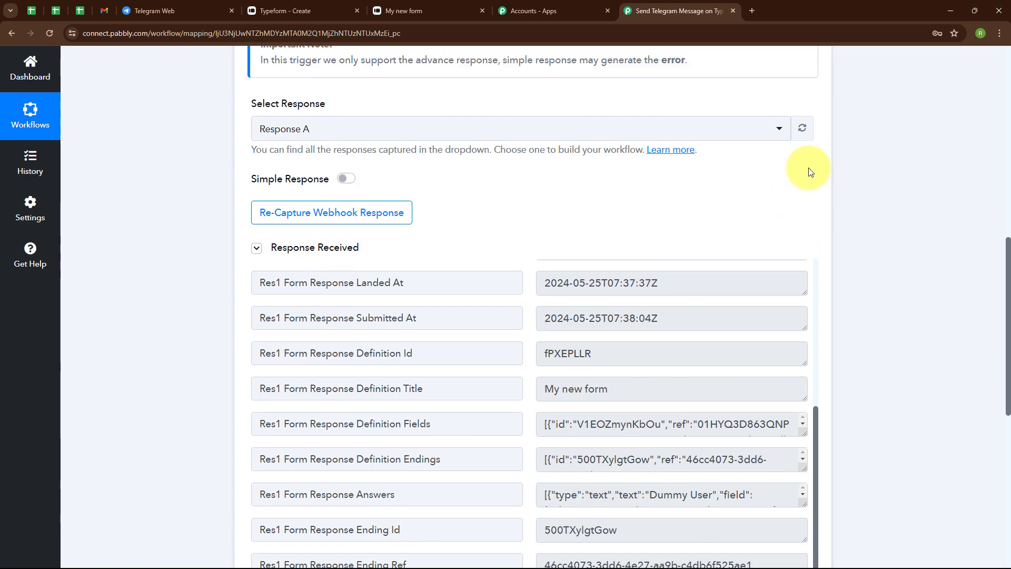
{"action": "scroll", "coordinate": [810, 171], "scroll_direction": "up", "scroll_amount": 8}
{"action": "left_click", "coordinate": [811, 209]}
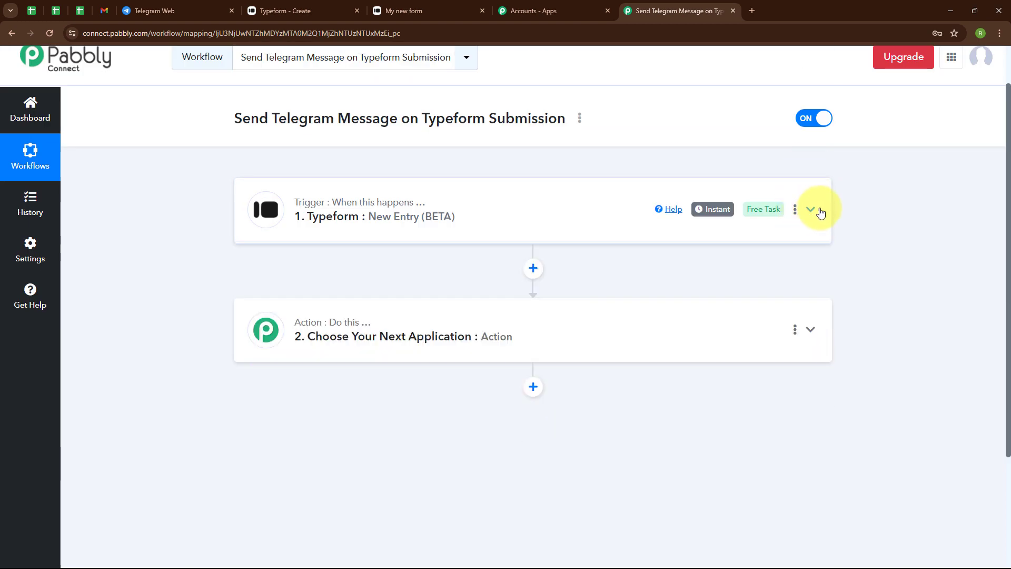
Set the workflow's action app to Telegram Bot with Send a Text Message or Reply as the action event.
{"action": "left_click", "coordinate": [324, 332]}
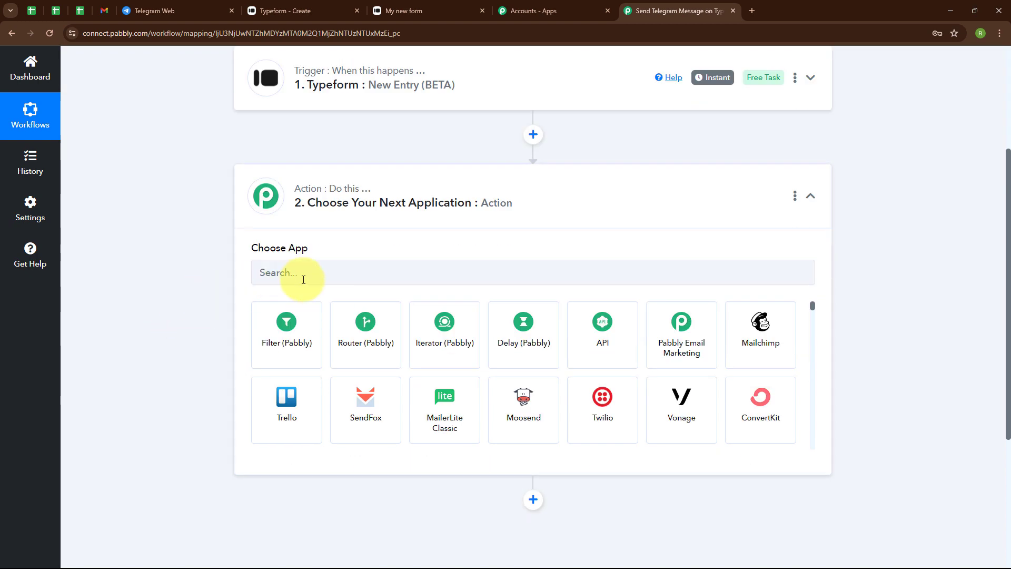
{"action": "left_click", "coordinate": [303, 279]}
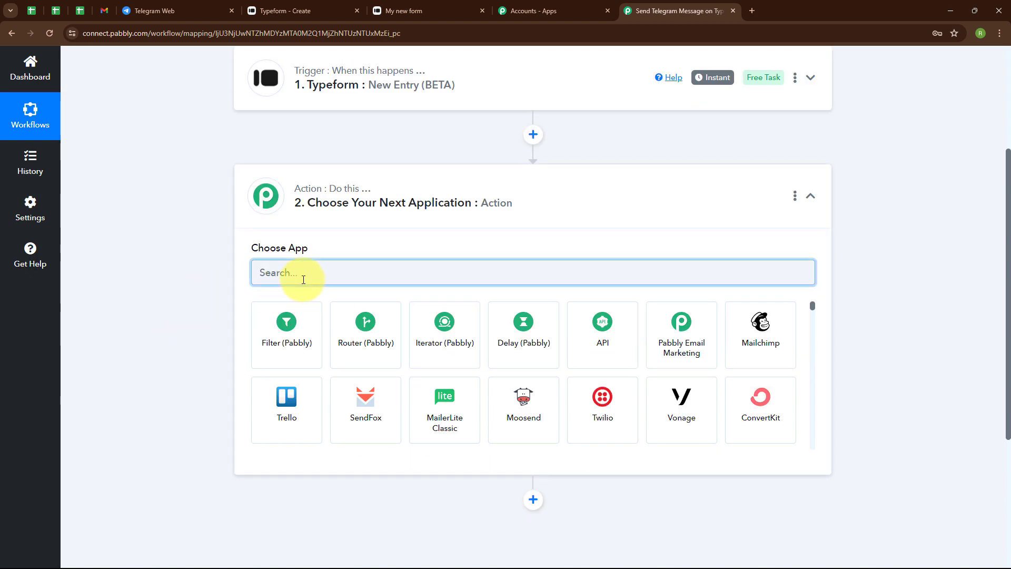
{"action": "type", "text": "Tele"}
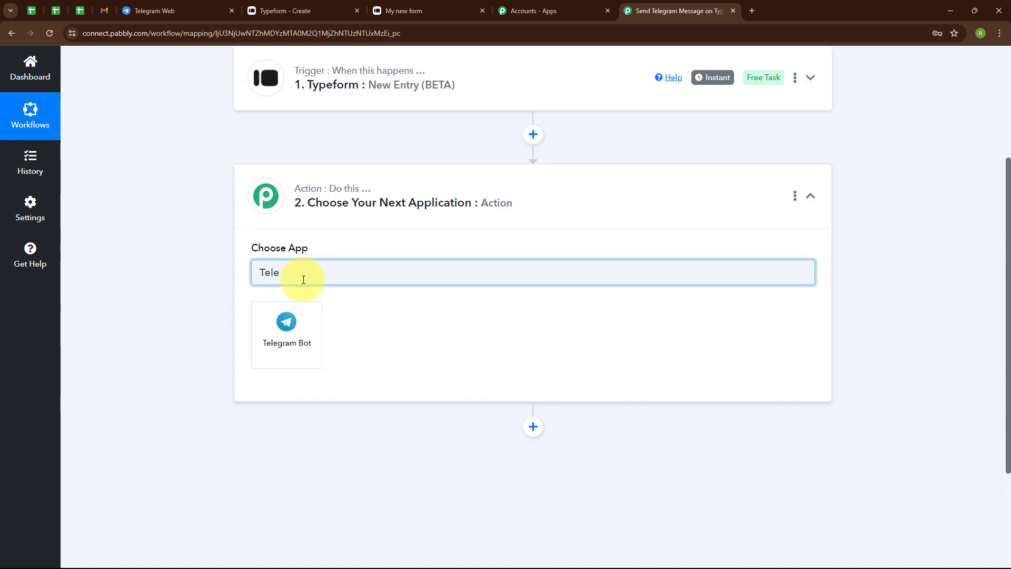
{"action": "left_click", "coordinate": [288, 323]}
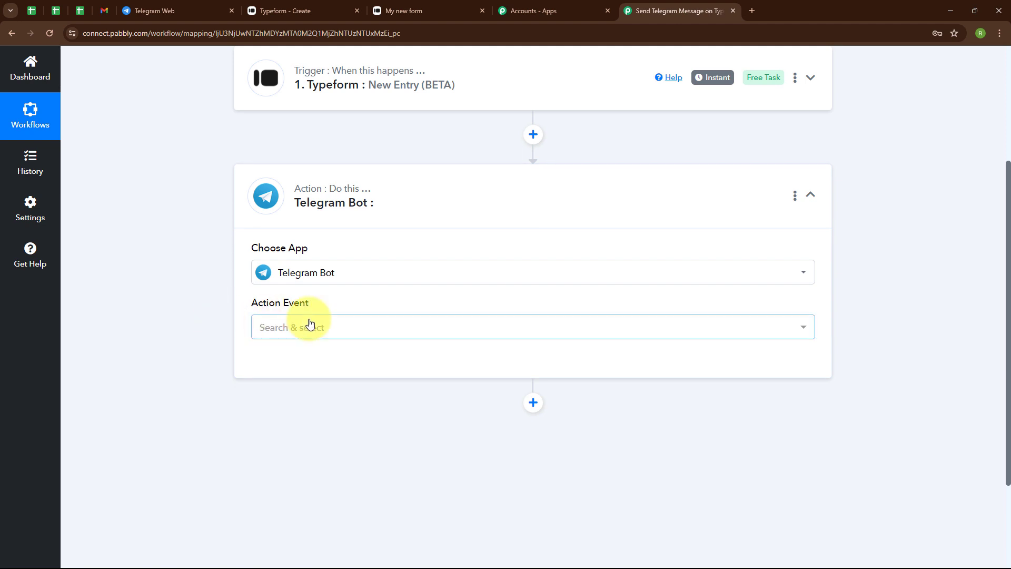
{"action": "left_click", "coordinate": [310, 323]}
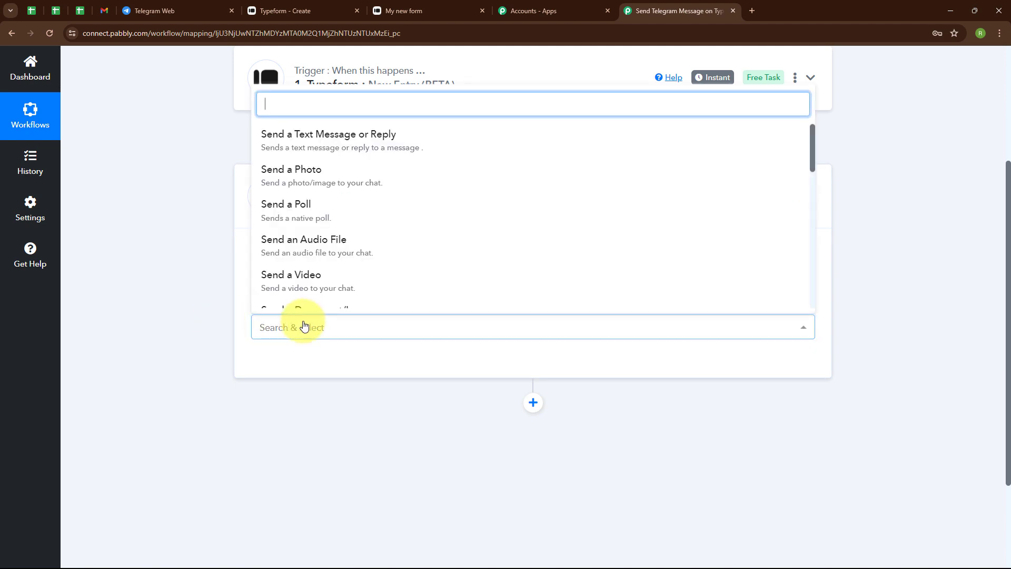
{"action": "left_click", "coordinate": [336, 138]}
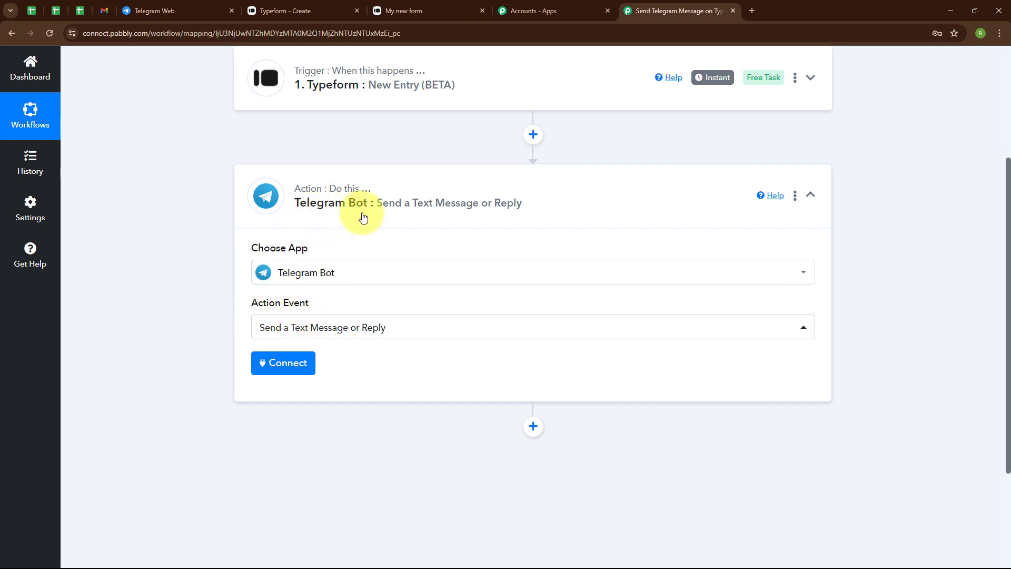
Start adding a new Telegram Bot connection for the action and read the instructions for obtaining its token.
{"action": "left_click", "coordinate": [307, 365]}
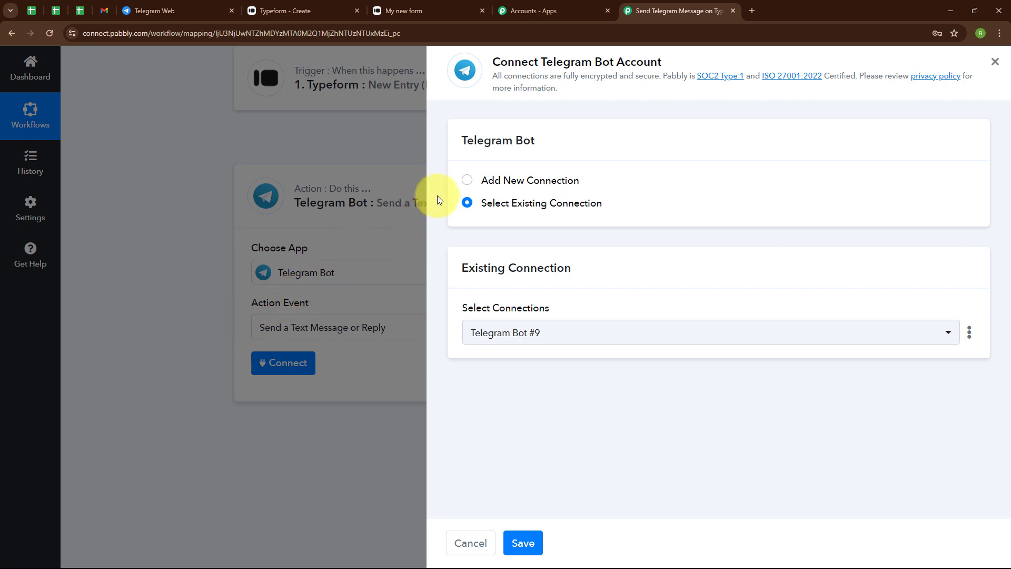
{"action": "left_click", "coordinate": [467, 182]}
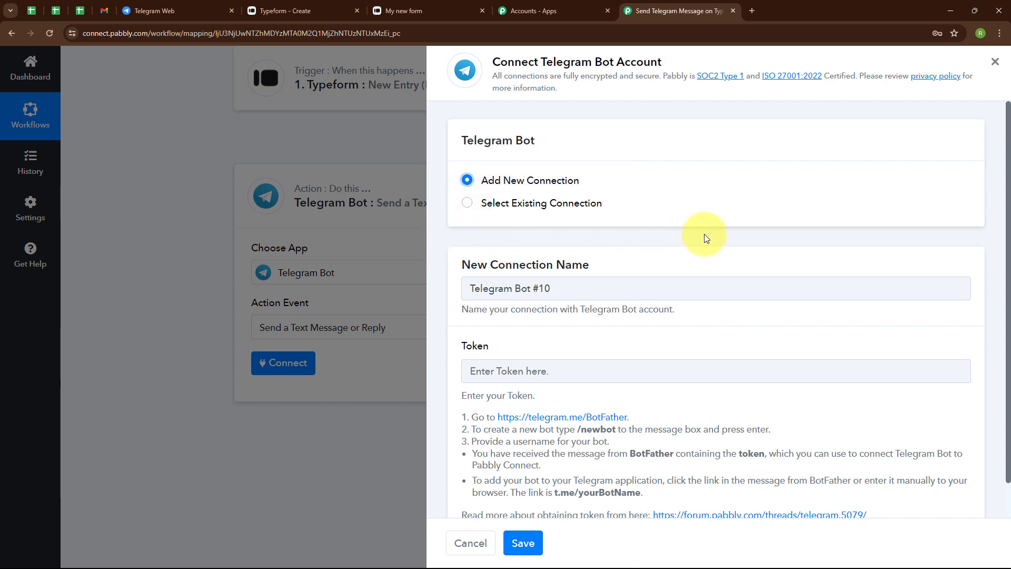
{"action": "scroll", "coordinate": [704, 234], "scroll_direction": "down", "scroll_amount": 1}
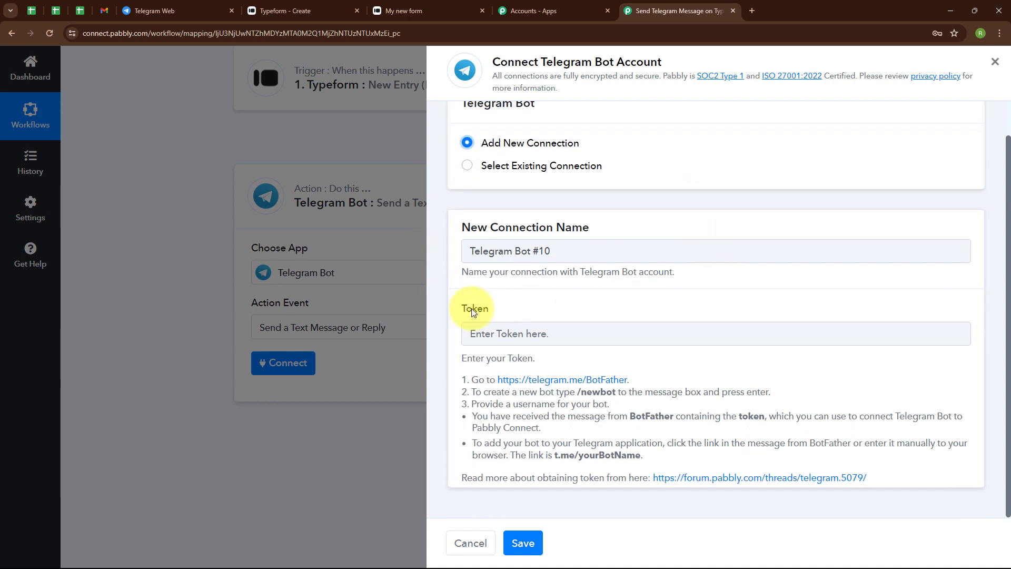
{"action": "left_click_drag", "start_coordinate": [466, 375], "coordinate": [655, 477]}
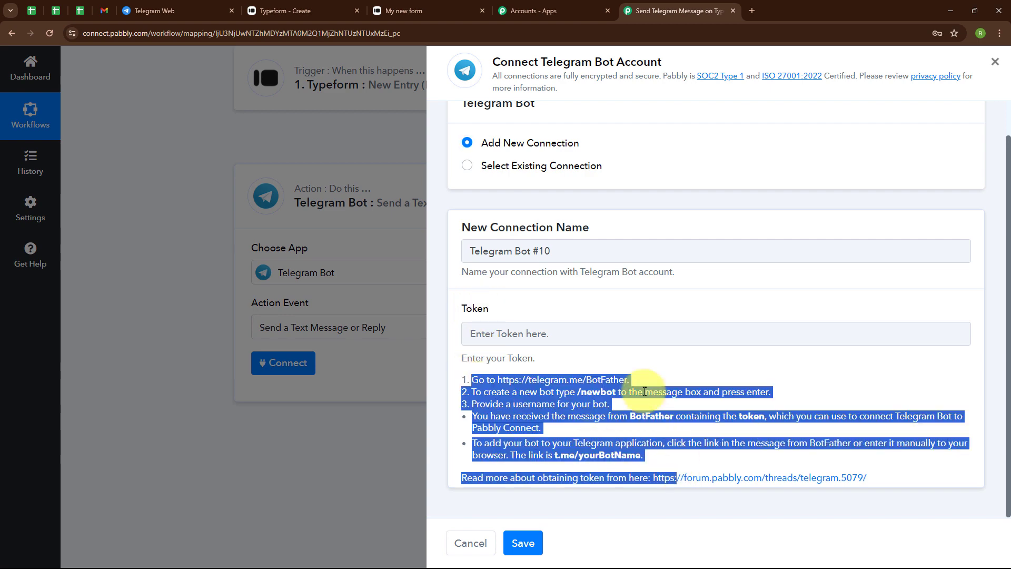
{"action": "left_click", "coordinate": [604, 357]}
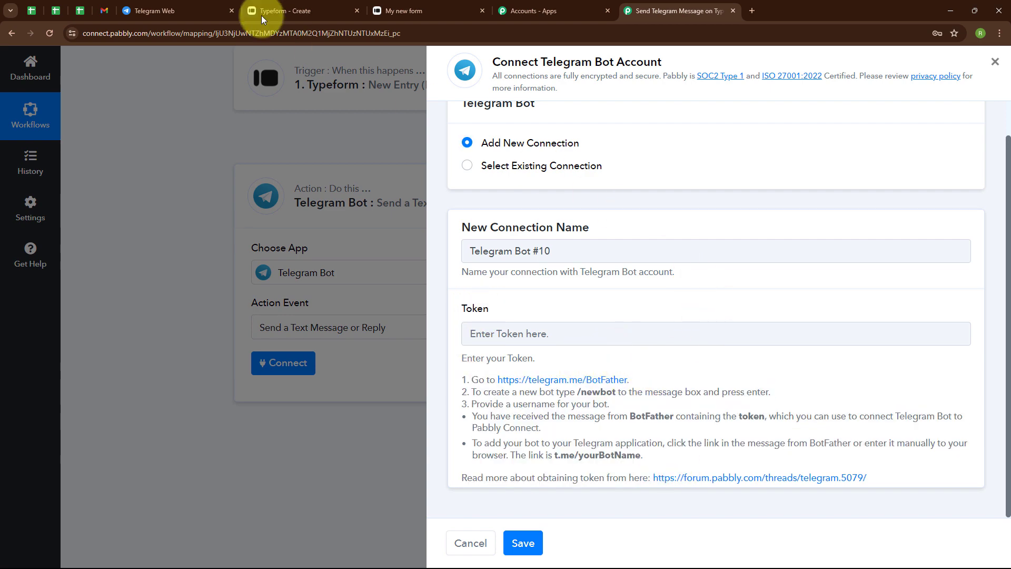
Switch to Telegram Web, find the verified BotFather bot, and start a chat with it.
{"action": "left_click", "coordinate": [190, 4]}
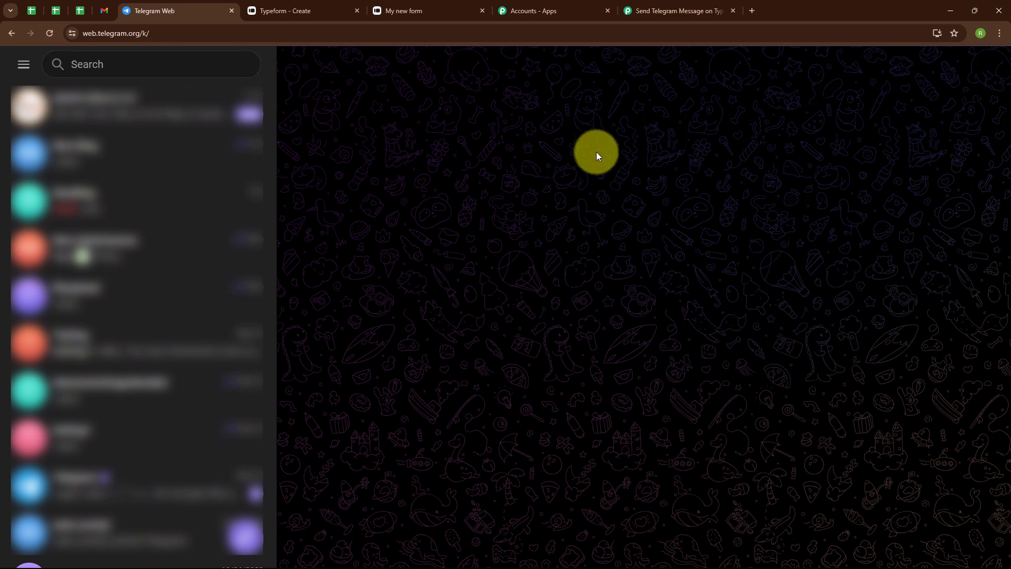
{"action": "left_click", "coordinate": [188, 69]}
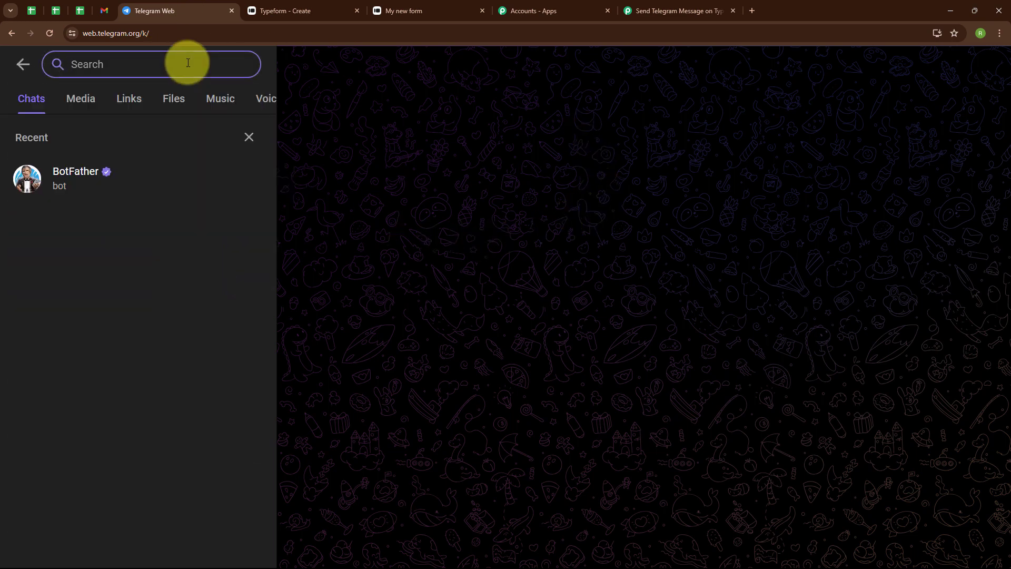
{"action": "type", "text": "BotFather"}
{"action": "left_click", "coordinate": [83, 167]}
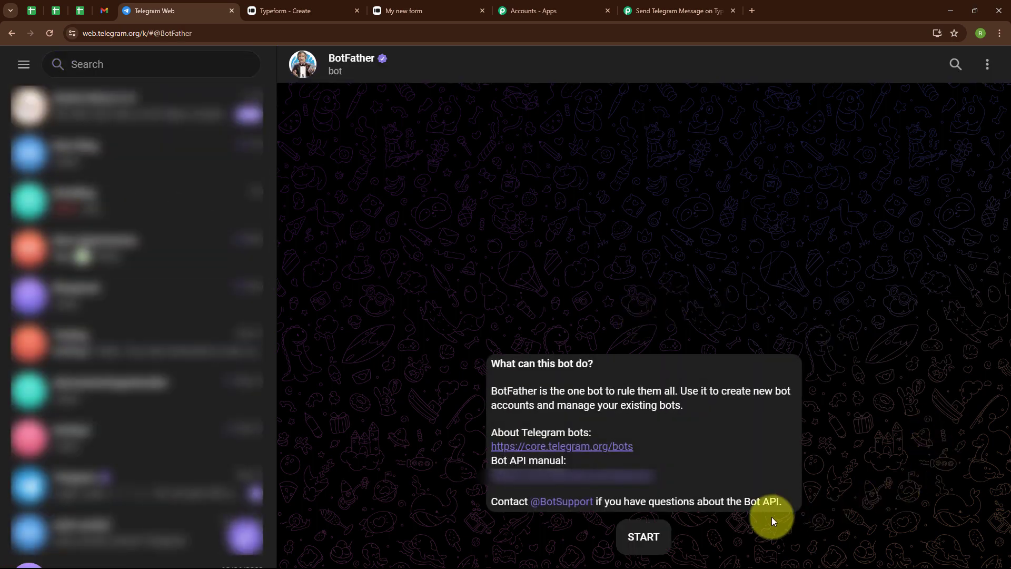
{"action": "left_click", "coordinate": [644, 535]}
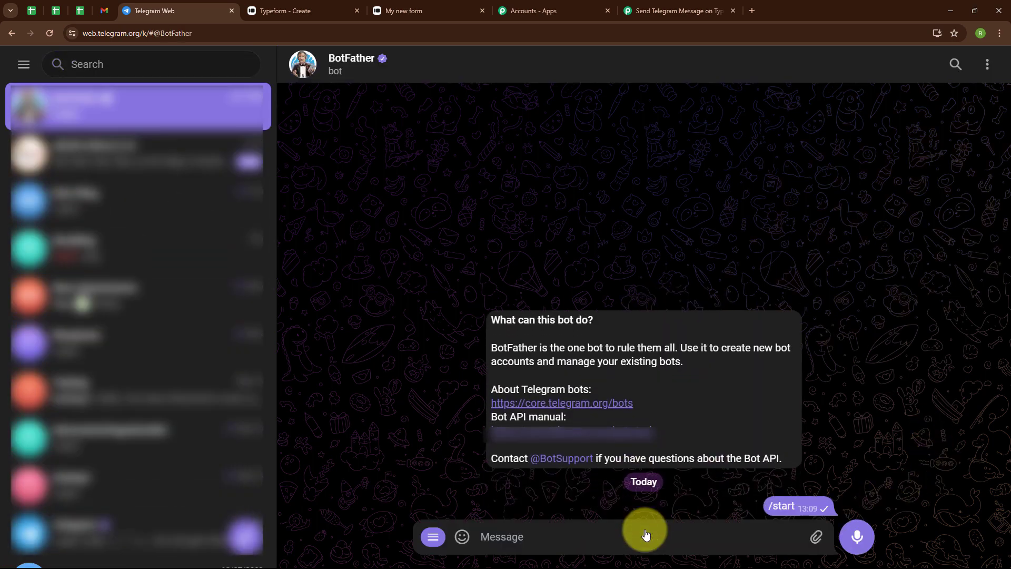
Look through BotFather's list of commands and send /newbot to request a new bot.
{"action": "scroll", "coordinate": [675, 295], "scroll_direction": "up", "scroll_amount": 5}
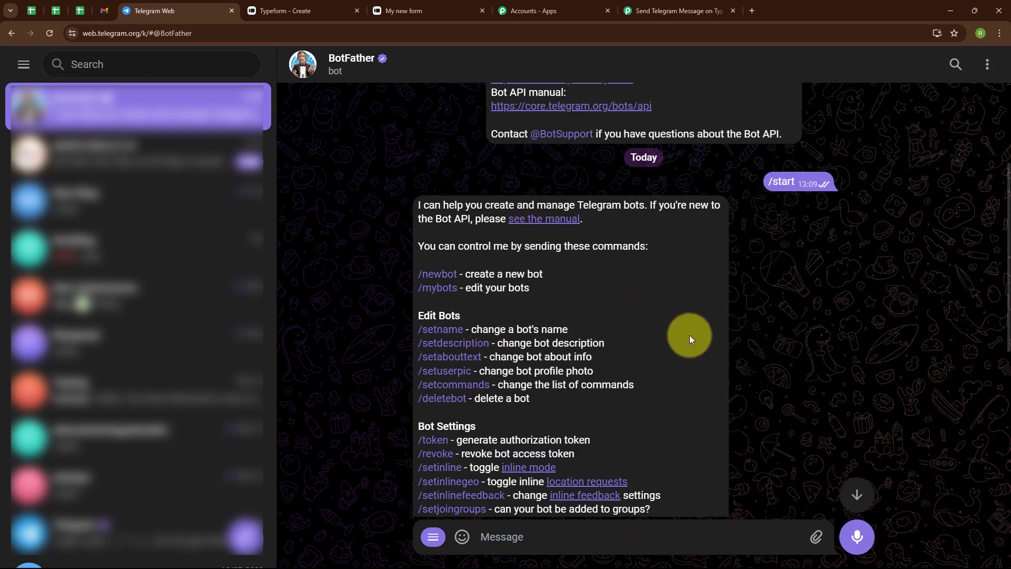
{"action": "scroll", "coordinate": [690, 335], "scroll_direction": "down", "scroll_amount": 2}
{"action": "scroll", "coordinate": [690, 335], "scroll_direction": "up", "scroll_amount": 3}
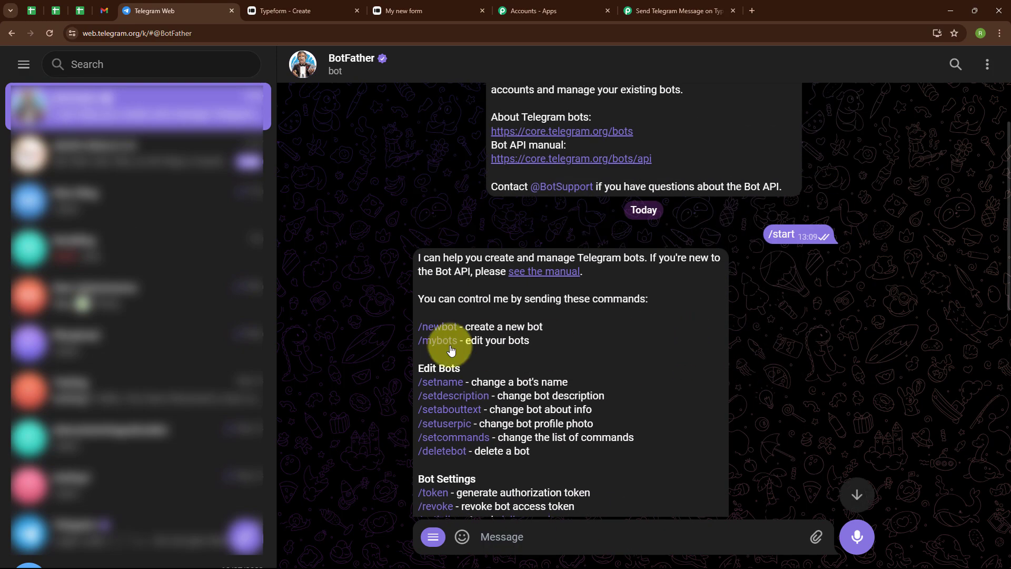
{"action": "left_click", "coordinate": [500, 536]}
{"action": "type", "text": "/newbot"}
{"action": "key", "text": "Return"}
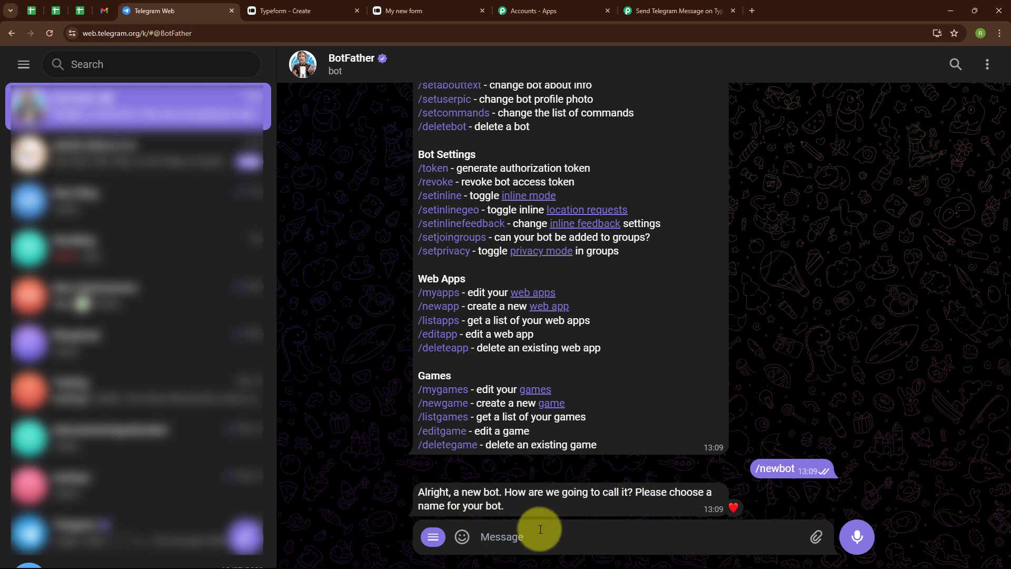
Name the new bot Typeform Submissions and give it the username pabblyint220Bot.
{"action": "type", "text": "Typeform"}
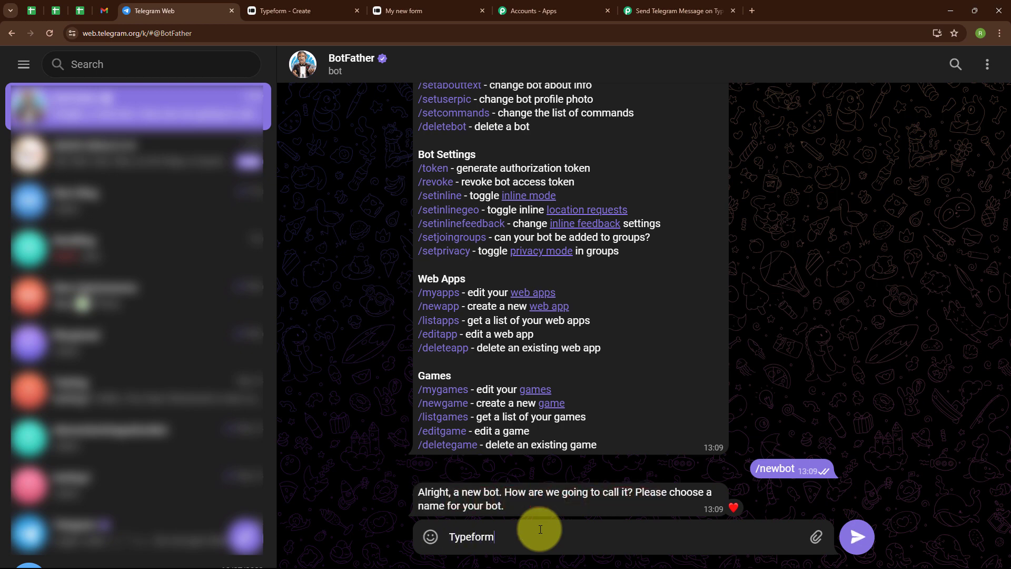
{"action": "type", "text": " Submissions"}
{"action": "key", "text": "Return"}
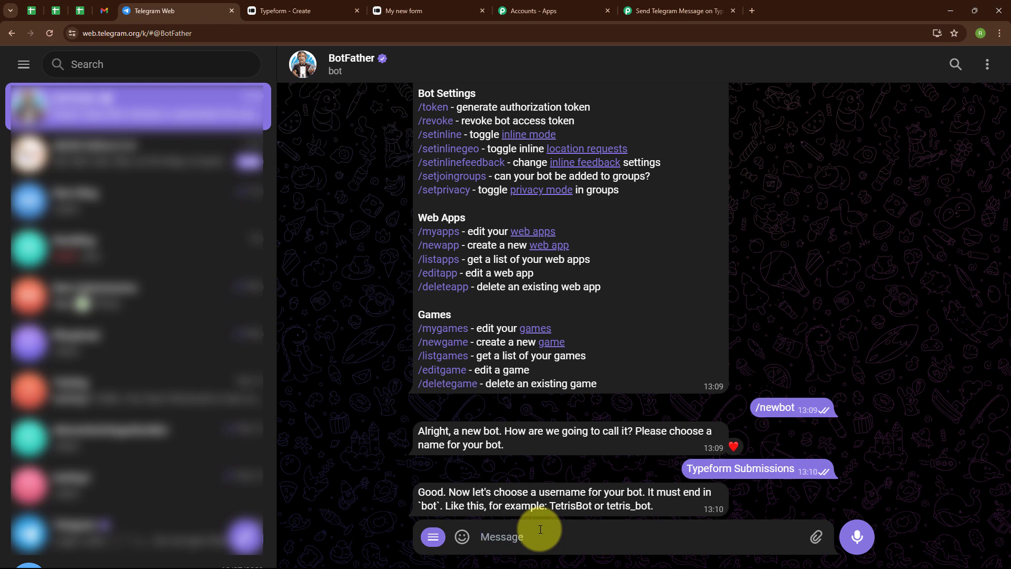
{"action": "type", "text": "pabblyint220"}
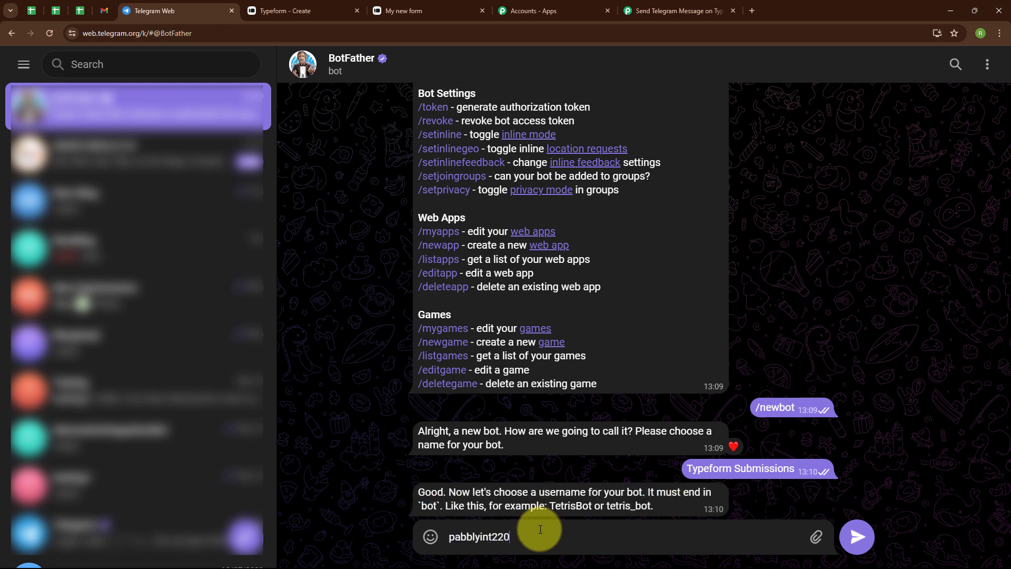
{"action": "type", "text": "Bot"}
{"action": "key", "text": "Return"}
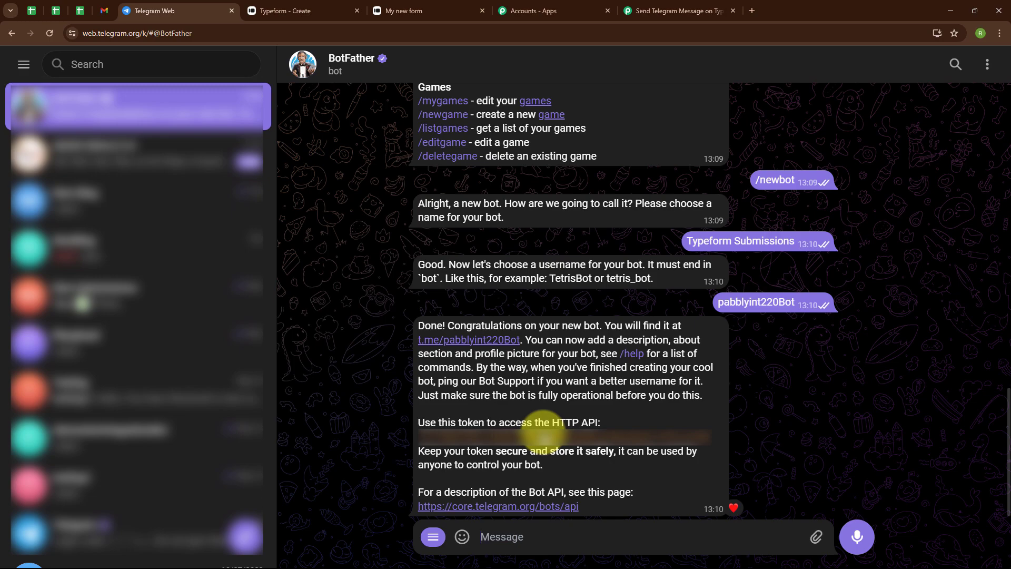
Copy the bot's token from BotFather's reply, paste it as the Telegram Bot connection token in Pabbly Connect, and save the connection.
{"action": "left_click", "coordinate": [544, 435]}
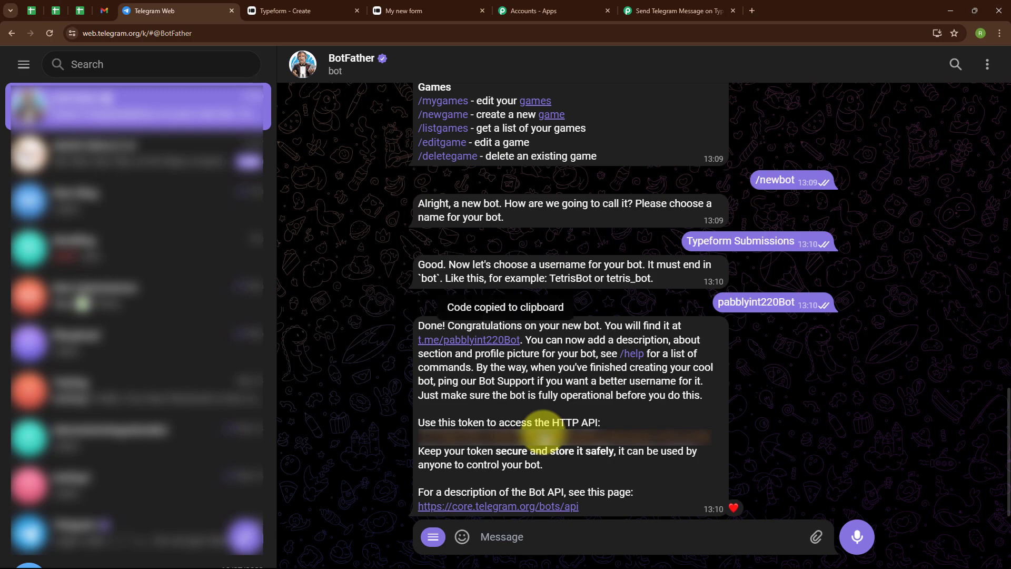
{"action": "left_click", "coordinate": [715, 10]}
{"action": "left_click", "coordinate": [539, 331]}
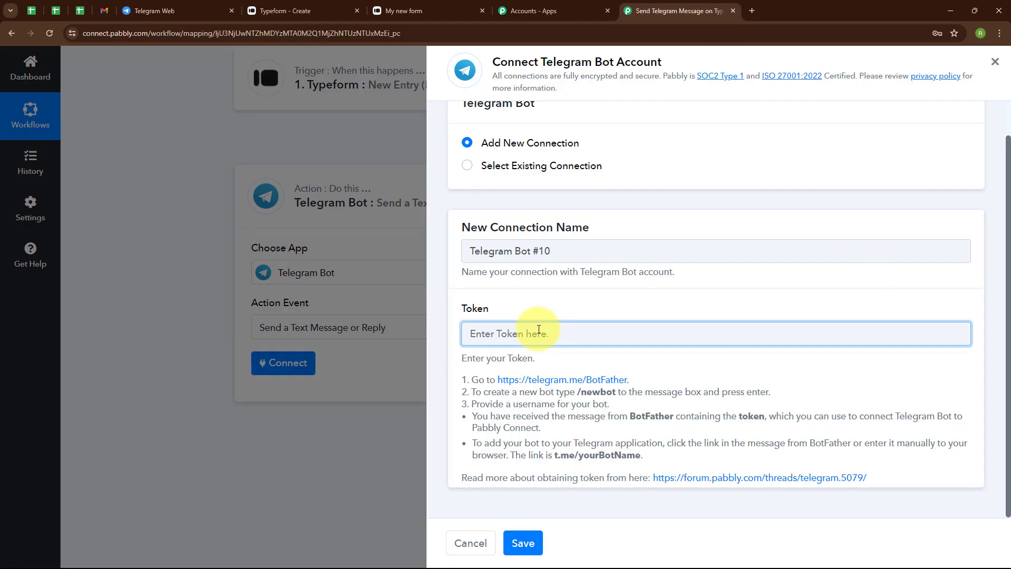
{"action": "key", "text": "ctrl+v"}
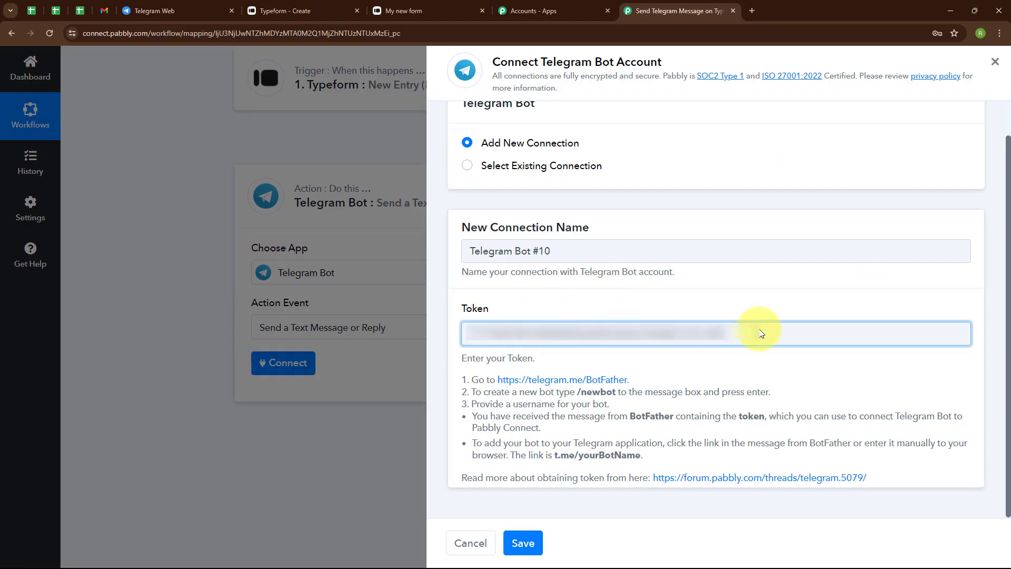
{"action": "left_click", "coordinate": [533, 544]}
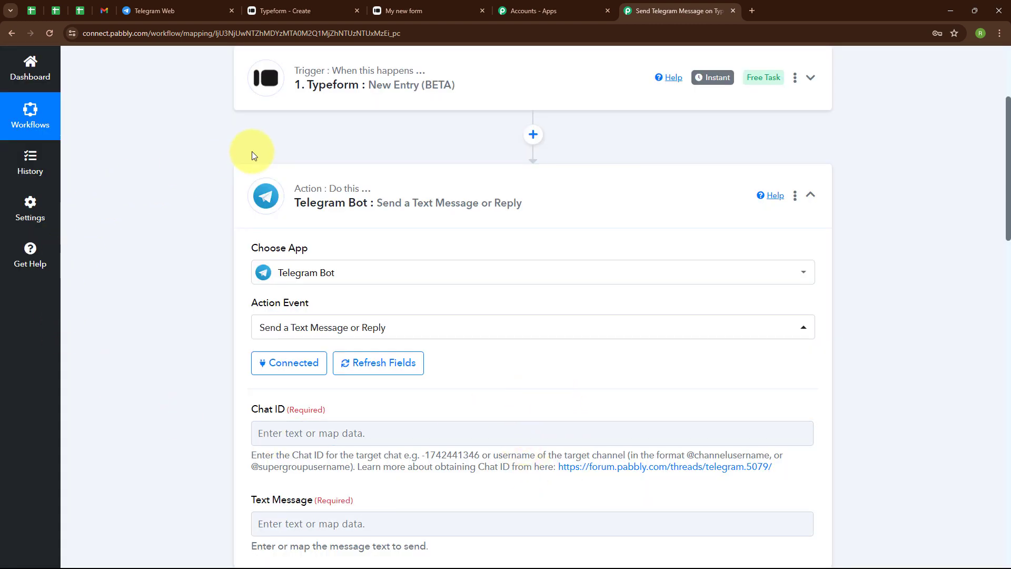
Review the action's Chat ID field, then switch to Telegram Web and start a chat with the new bot from BotFather's link.
{"action": "scroll", "coordinate": [722, 346], "scroll_direction": "down", "scroll_amount": 3}
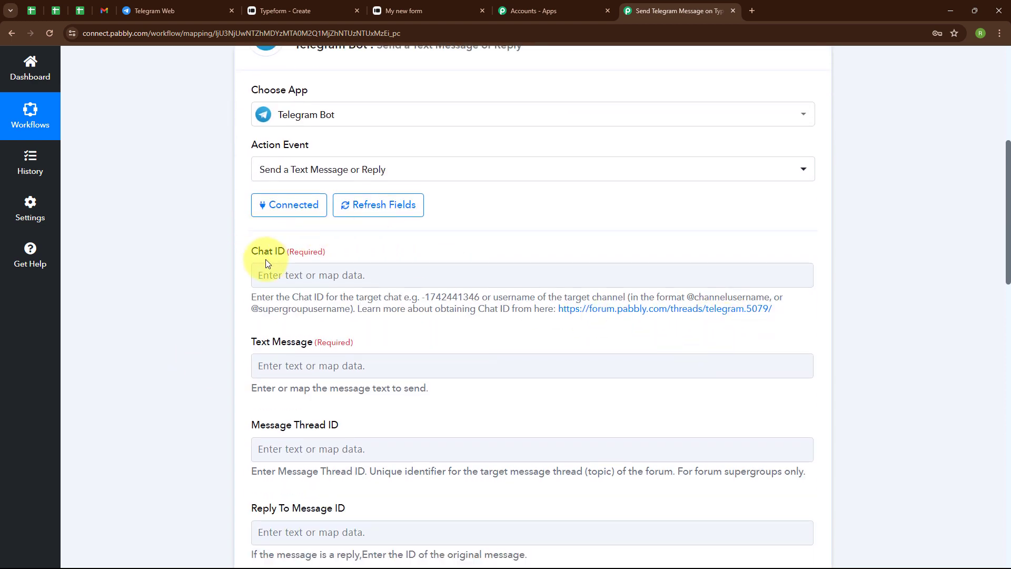
{"action": "left_click", "coordinate": [258, 273]}
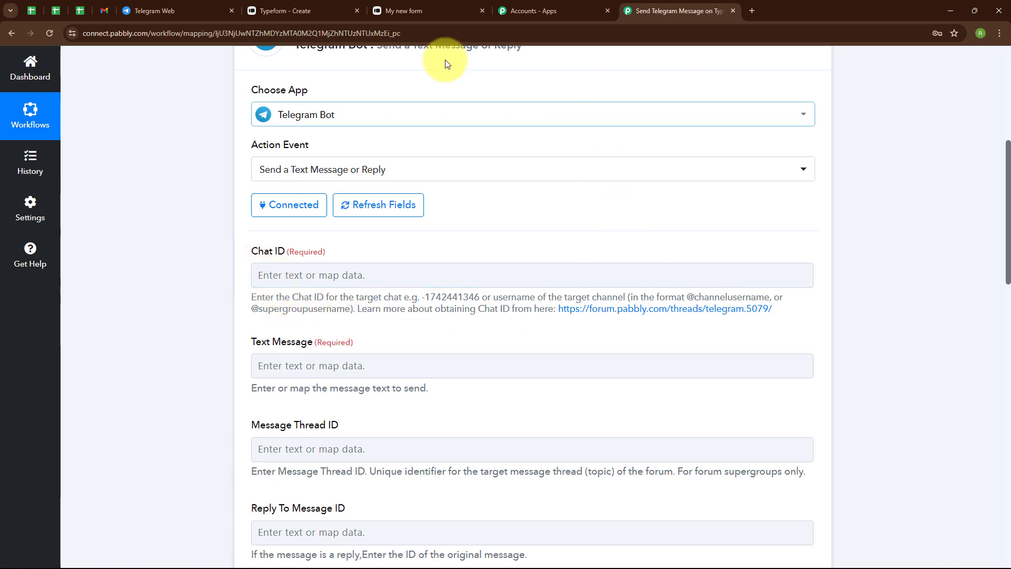
{"action": "left_click", "coordinate": [195, 7]}
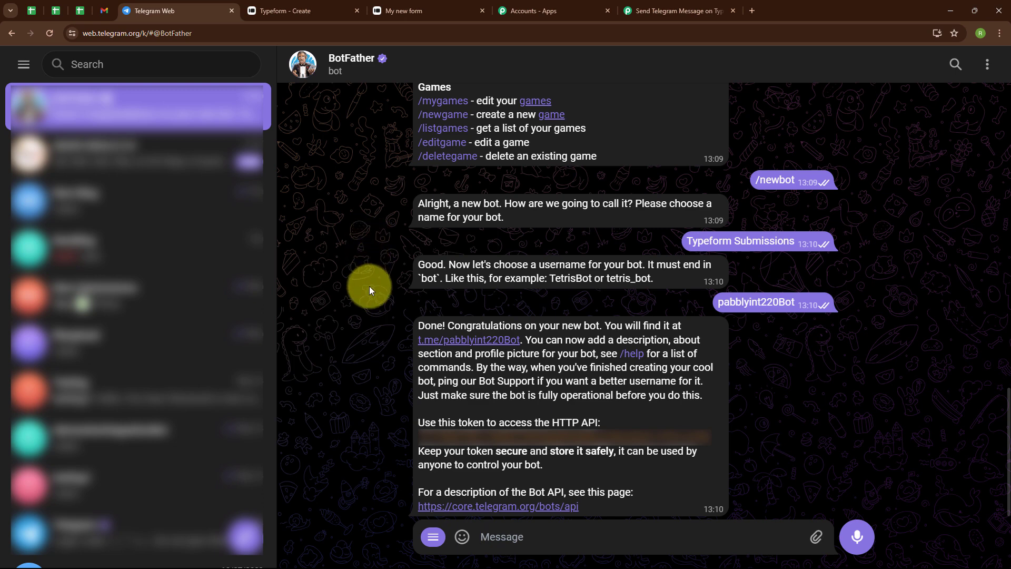
{"action": "left_click", "coordinate": [485, 343]}
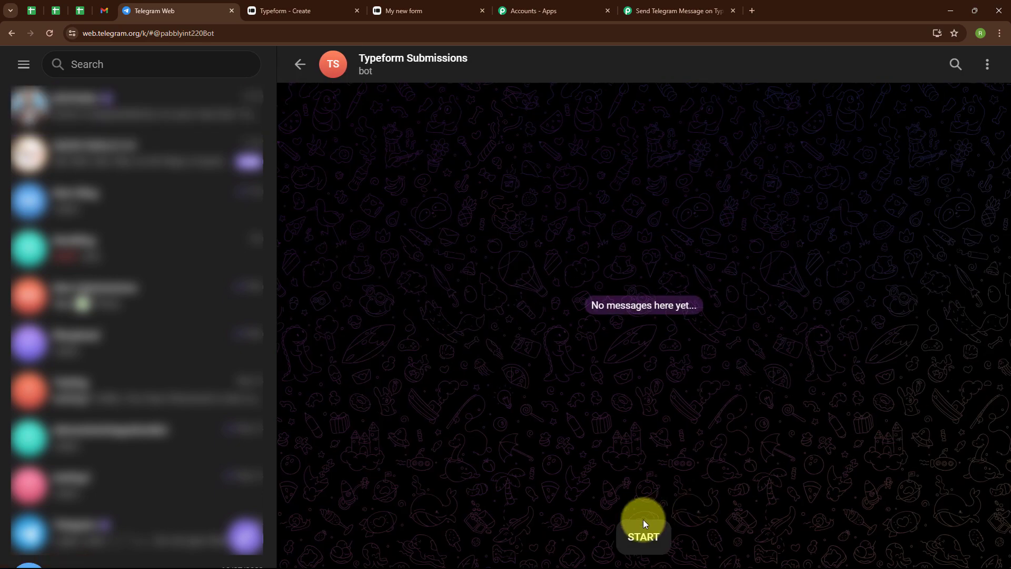
{"action": "left_click", "coordinate": [643, 536]}
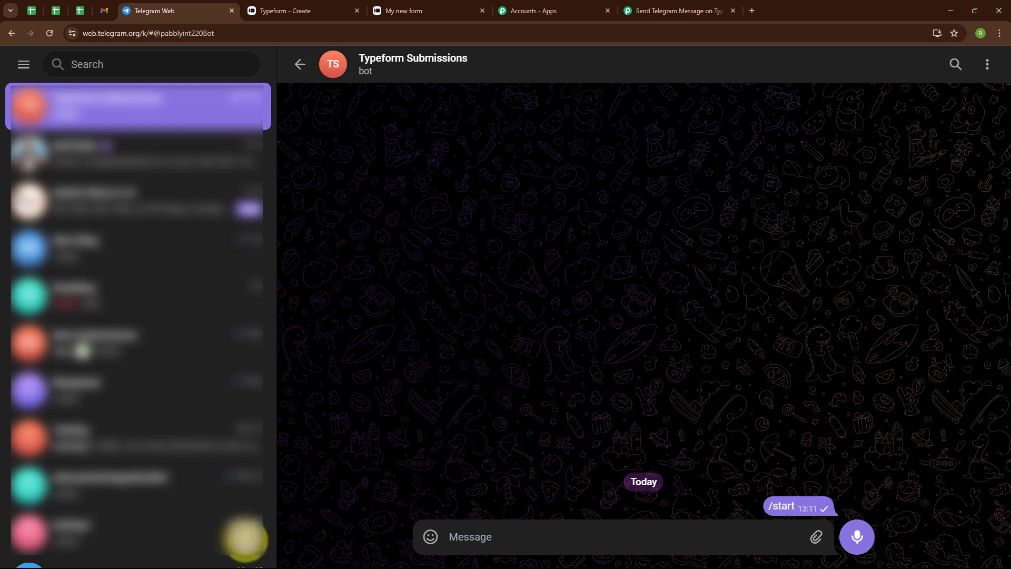
Begin a new Telegram group with one existing contact and the Typeform Submissions bot as members.
{"action": "left_click", "coordinate": [245, 538]}
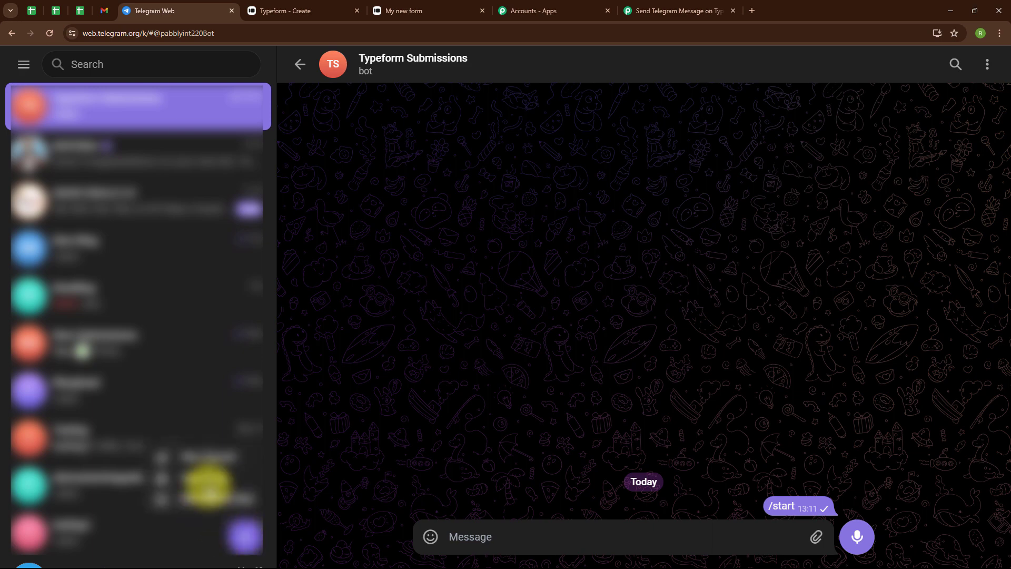
{"action": "left_click", "coordinate": [209, 477]}
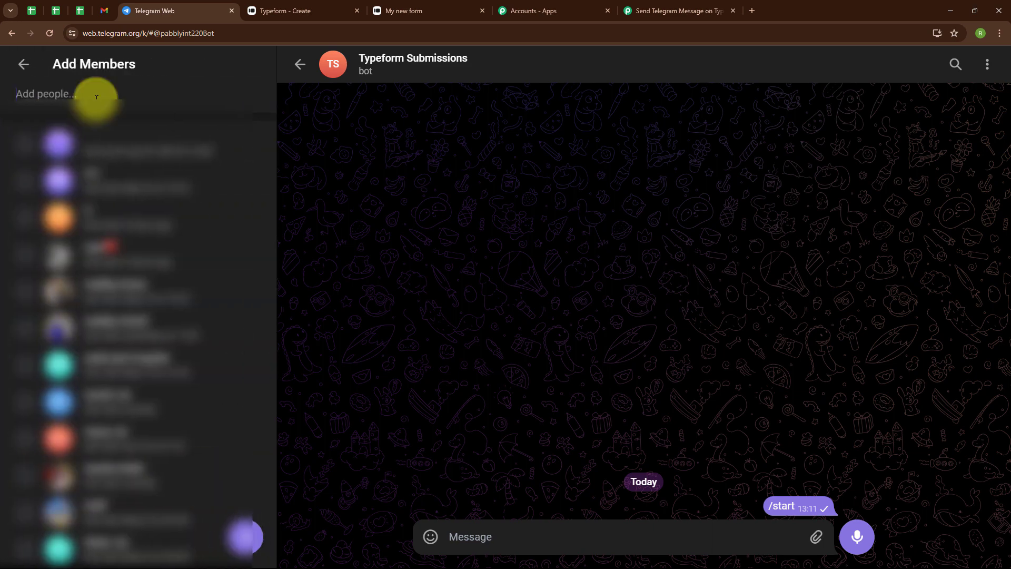
{"action": "type", "text": "Angel"}
{"action": "key", "text": "Return"}
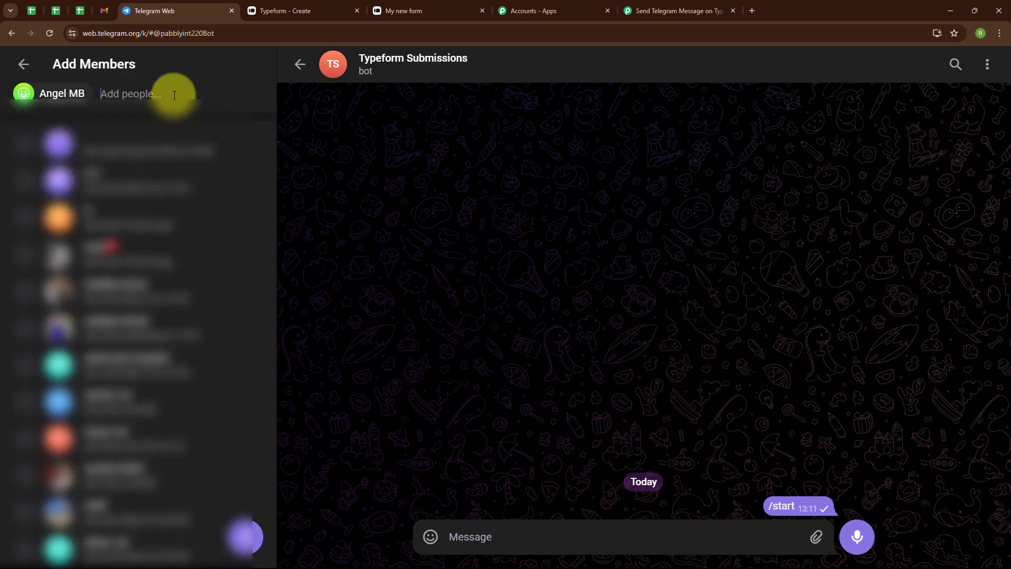
{"action": "type", "text": "Typef"}
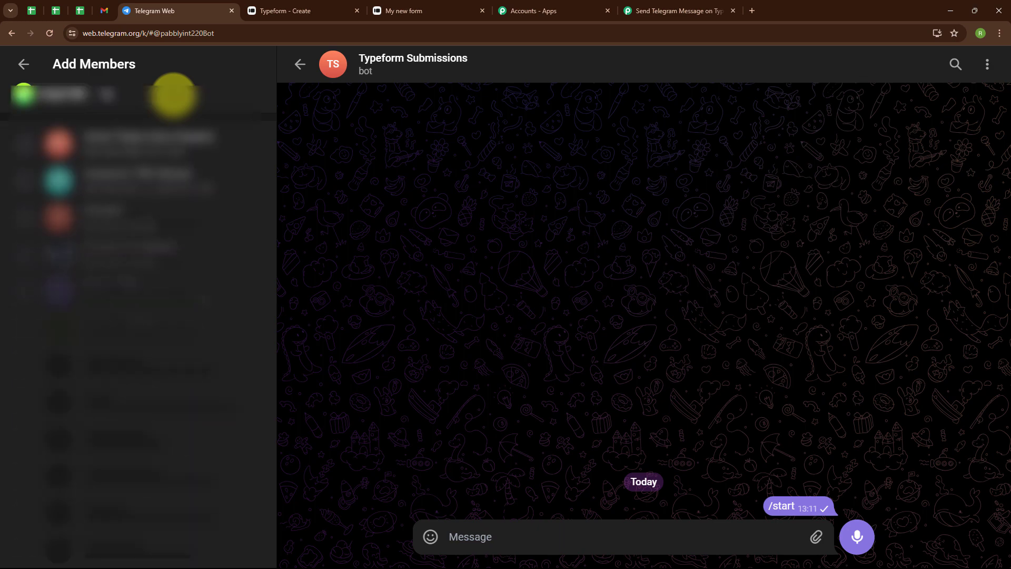
{"action": "type", "text": "or"}
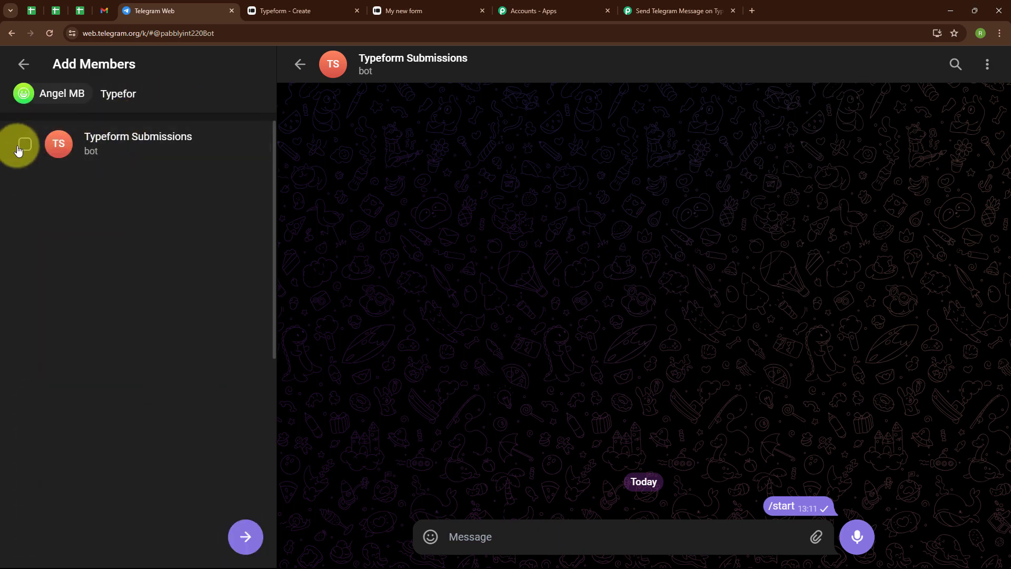
{"action": "left_click", "coordinate": [21, 164]}
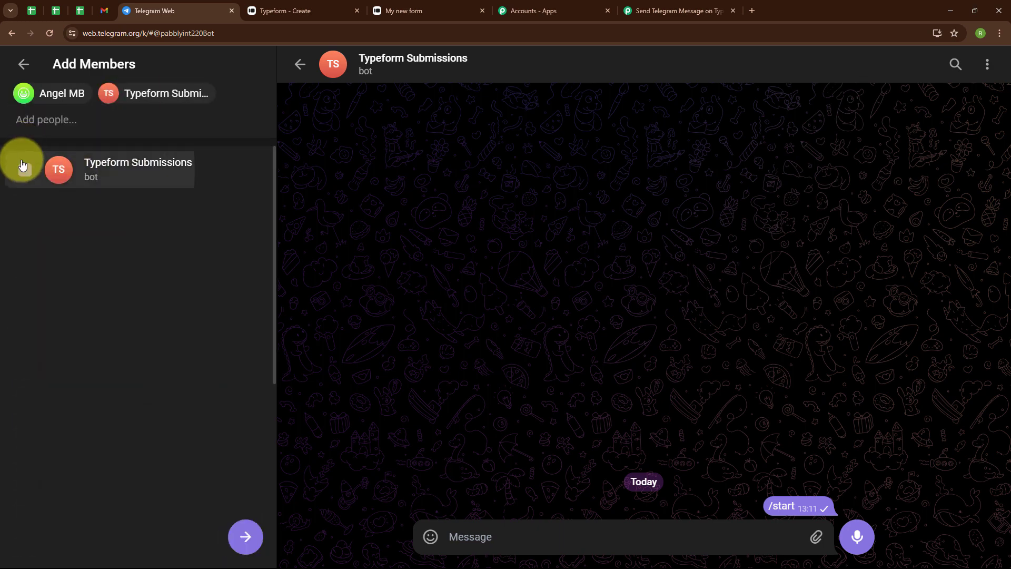
{"action": "left_click", "coordinate": [247, 543]}
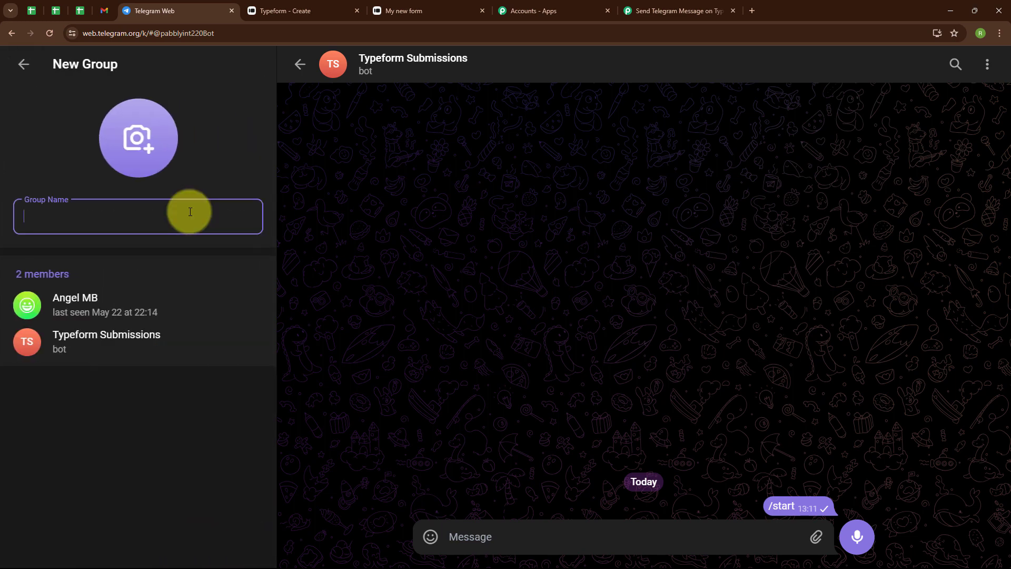
Create the group under the name New Submissions and check the bot's role in the group info.
{"action": "type", "text": "New Submissions"}
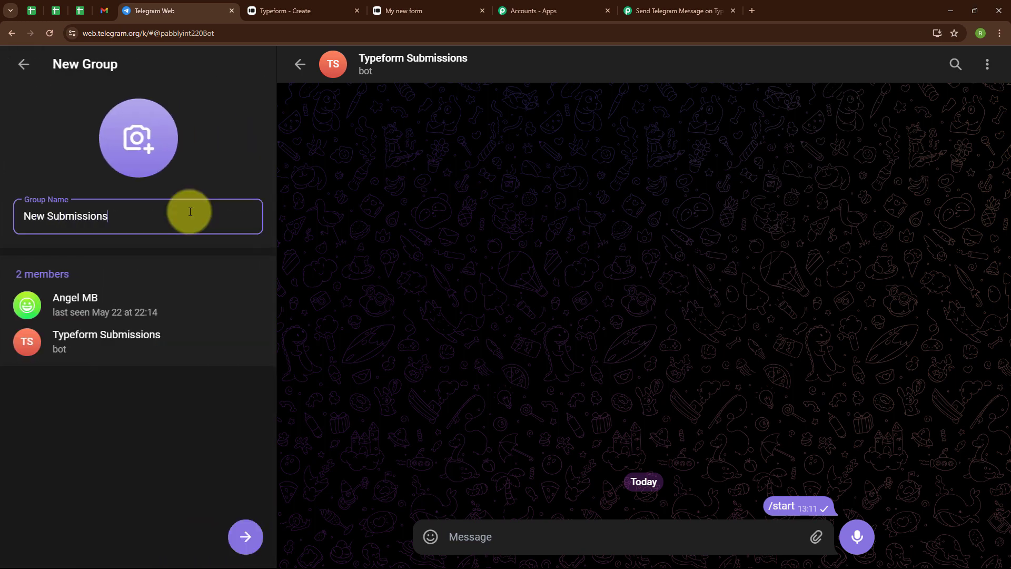
{"action": "left_click", "coordinate": [249, 534]}
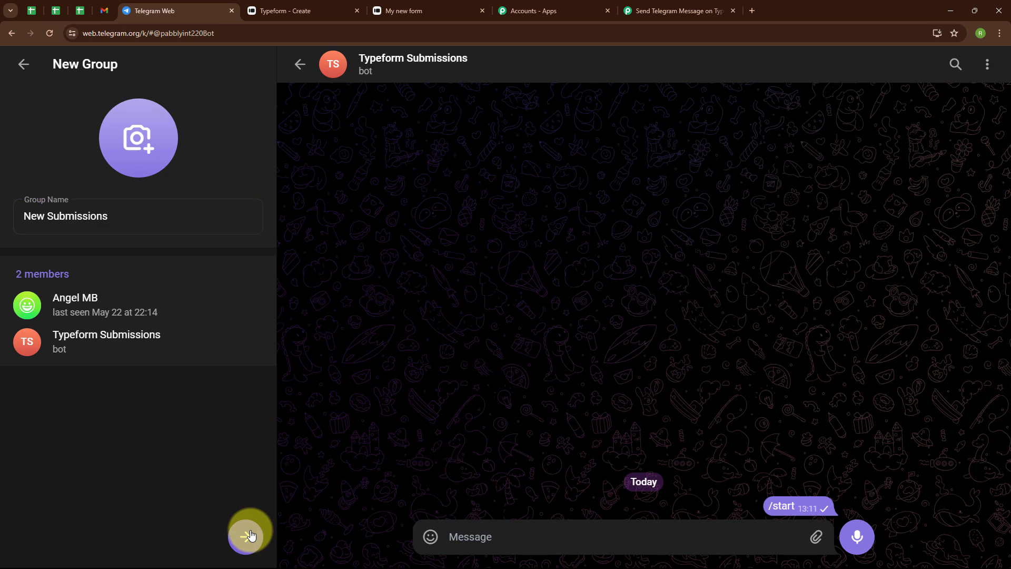
{"action": "left_click", "coordinate": [110, 115]}
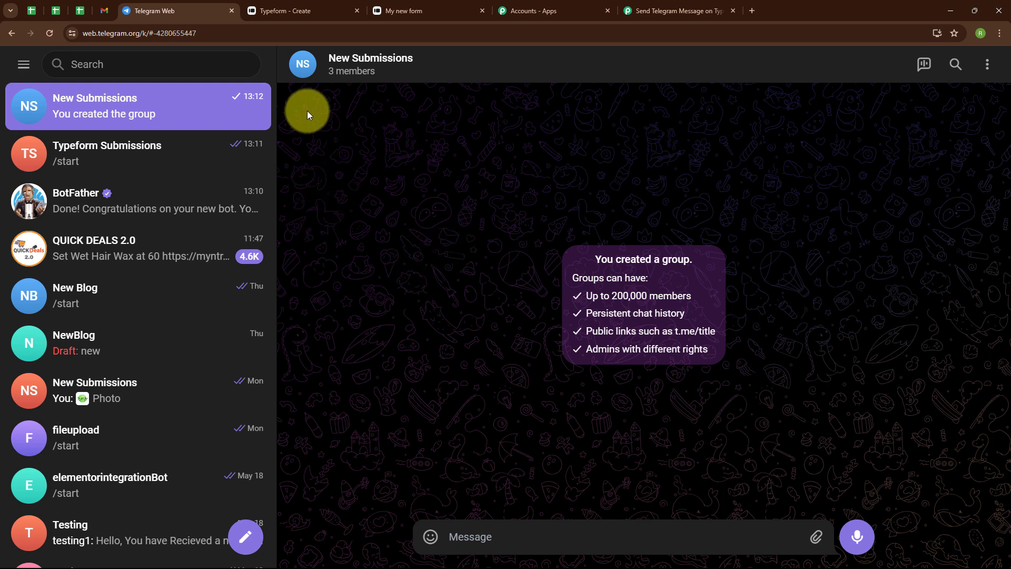
{"action": "left_click", "coordinate": [301, 69]}
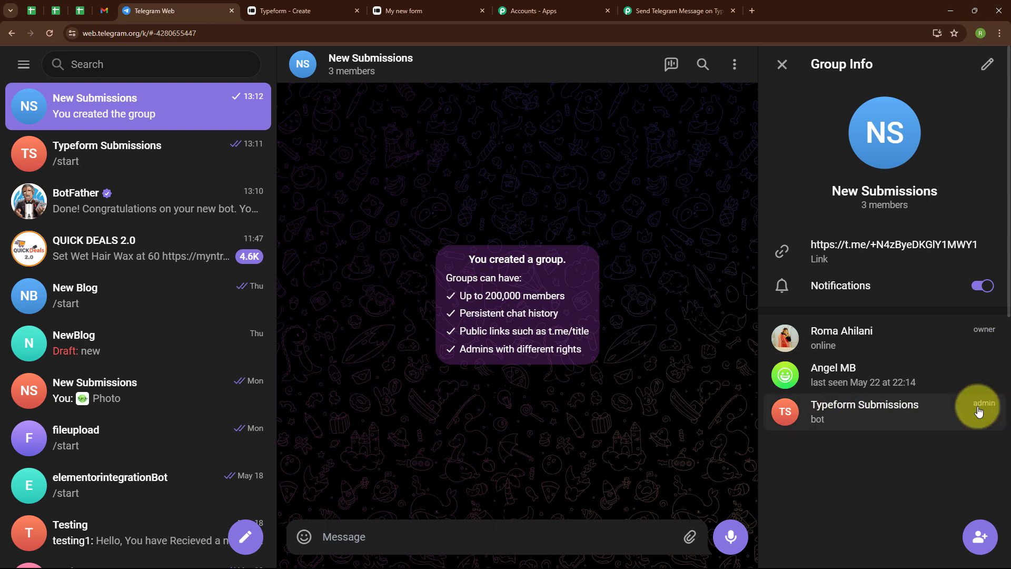
{"action": "left_click", "coordinate": [782, 65]}
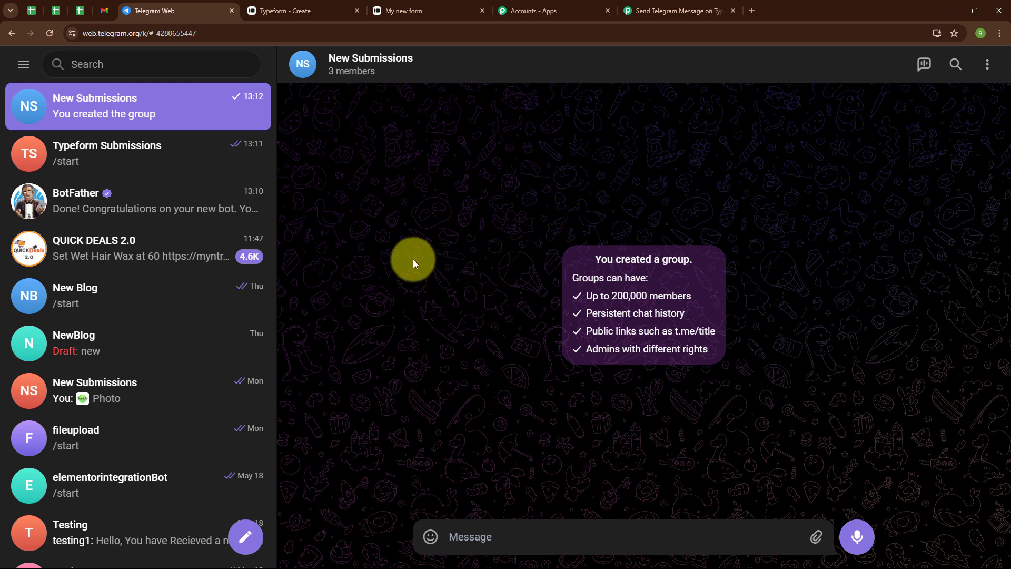
Copy the New Submissions group's chat ID, including the minus sign, from its web address and paste it as the Chat ID in Pabbly Connect.
{"action": "left_click", "coordinate": [153, 32]}
{"action": "left_click", "coordinate": [147, 33]}
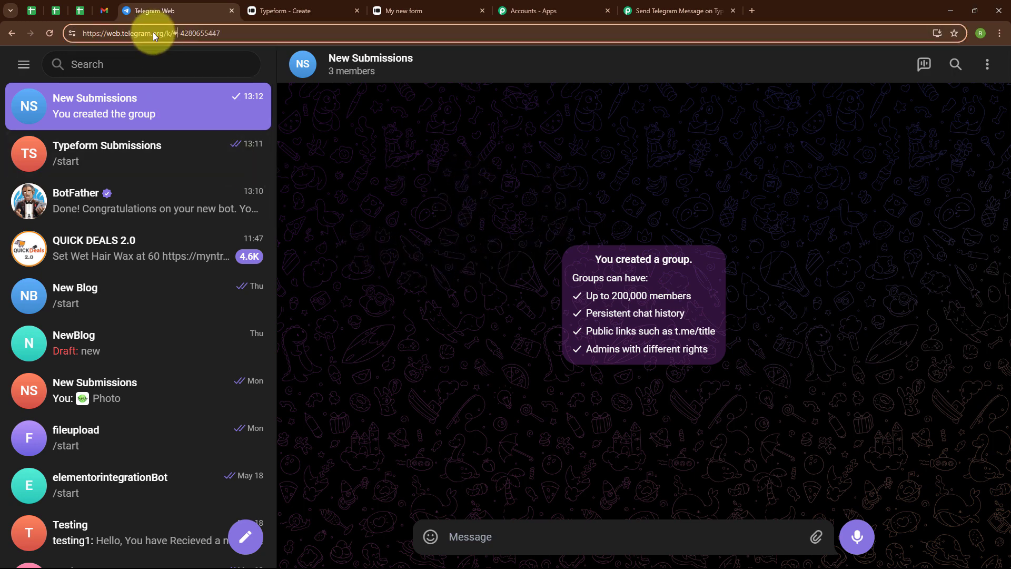
{"action": "left_click_drag", "start_coordinate": [179, 33], "coordinate": [228, 38]}
{"action": "key", "text": "ctrl+c"}
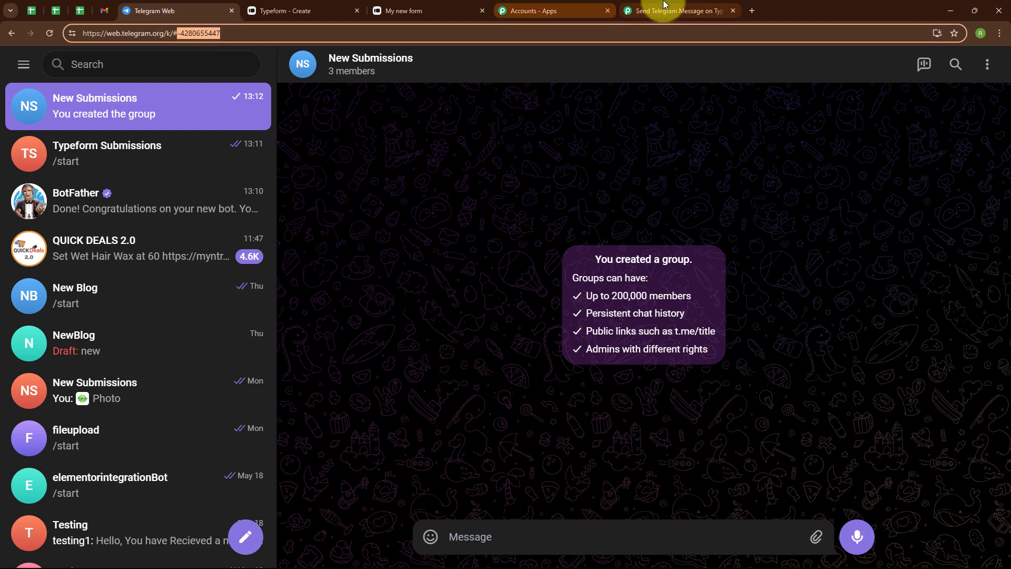
{"action": "left_click", "coordinate": [680, 10]}
{"action": "left_click", "coordinate": [283, 271]}
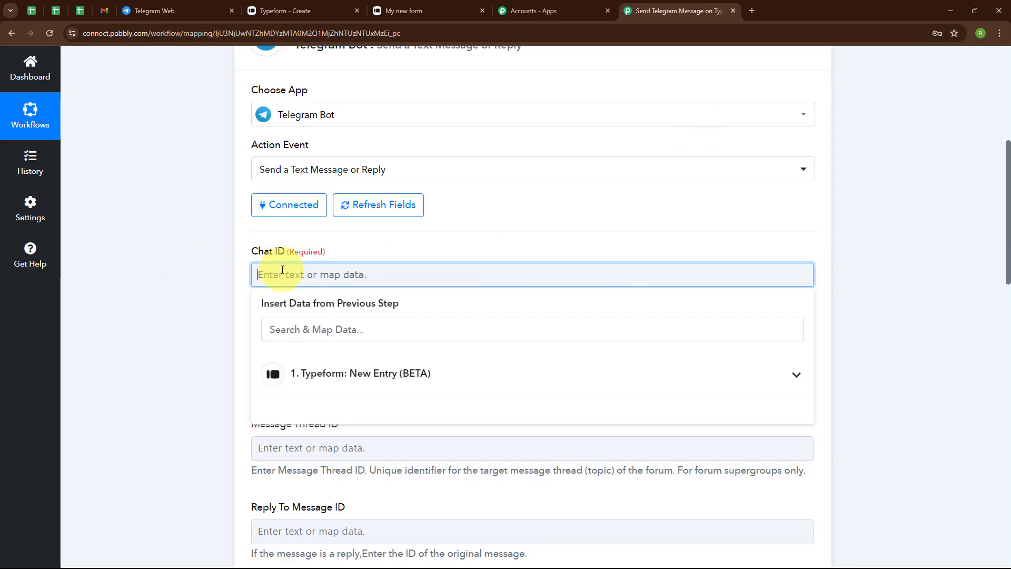
{"action": "key", "text": "ctrl+v"}
{"action": "left_click", "coordinate": [193, 293]}
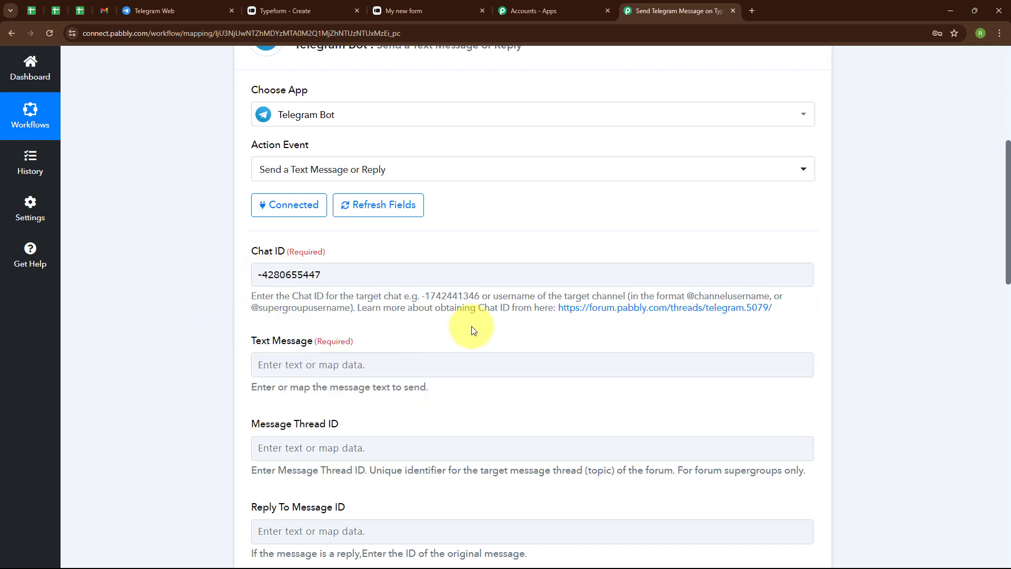
Fill the text message with a Hello Team note announcing a new Typeform lead, with Lead's Name, Lead's Email and Lead's Phone Number lines and Thankyou.
{"action": "scroll", "coordinate": [470, 327], "scroll_direction": "down", "scroll_amount": 3}
{"action": "left_click", "coordinate": [268, 207]}
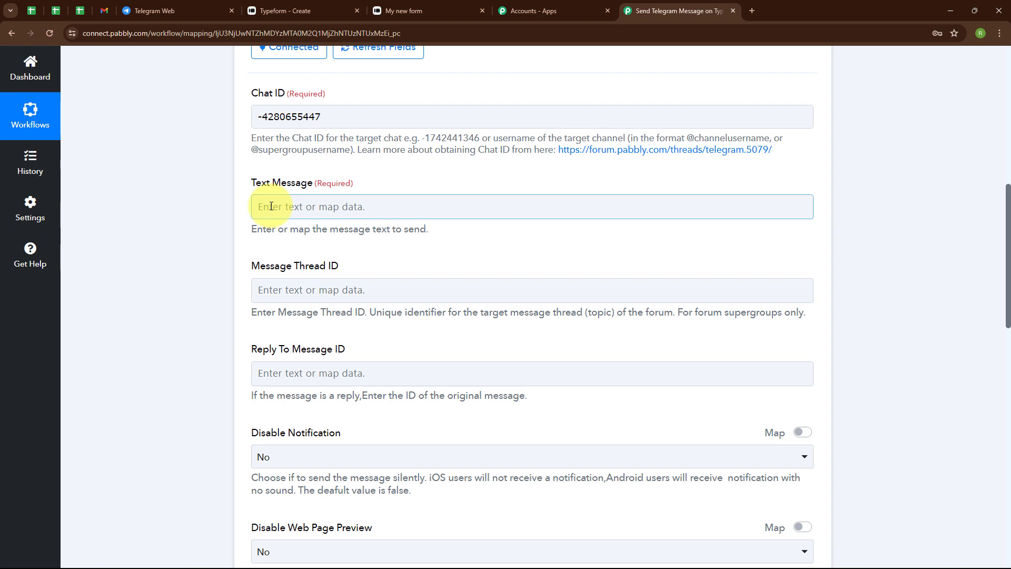
{"action": "type", "text": "Hello Team,  We have Received a New Lead on Typeform, the details are given below:  Lead's Name: Lead's Email: Lead's Phone Number:   Thankyou."}
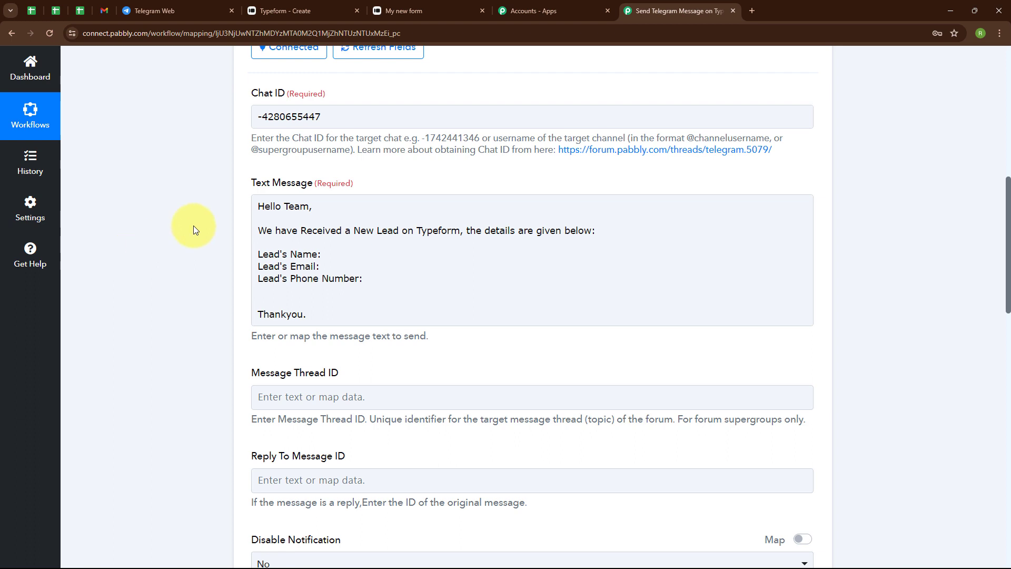
{"action": "left_click", "coordinate": [263, 210]}
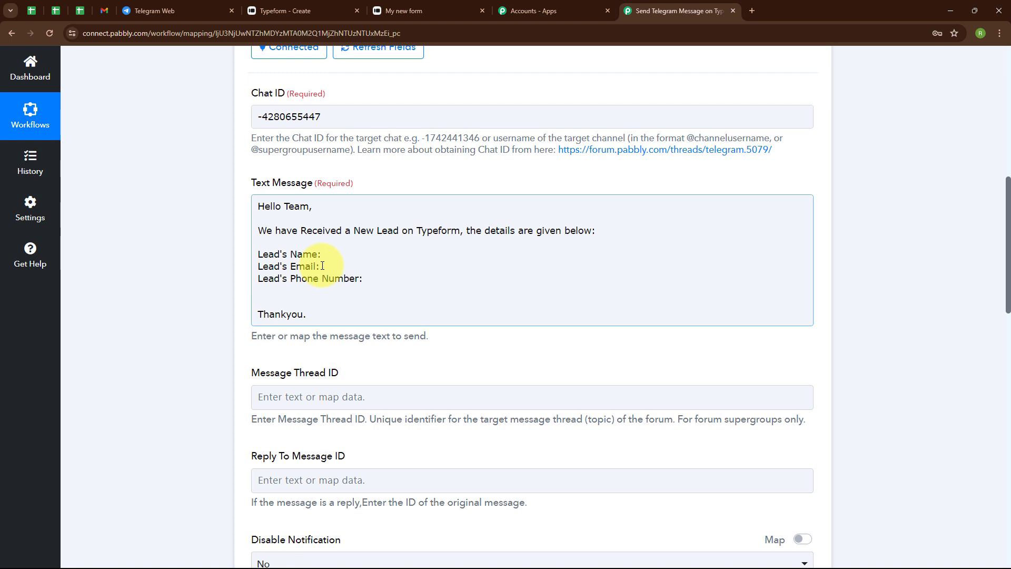
Map the Full Name answer from the Typeform trigger after Lead's Name in the text message.
{"action": "left_click", "coordinate": [347, 256]}
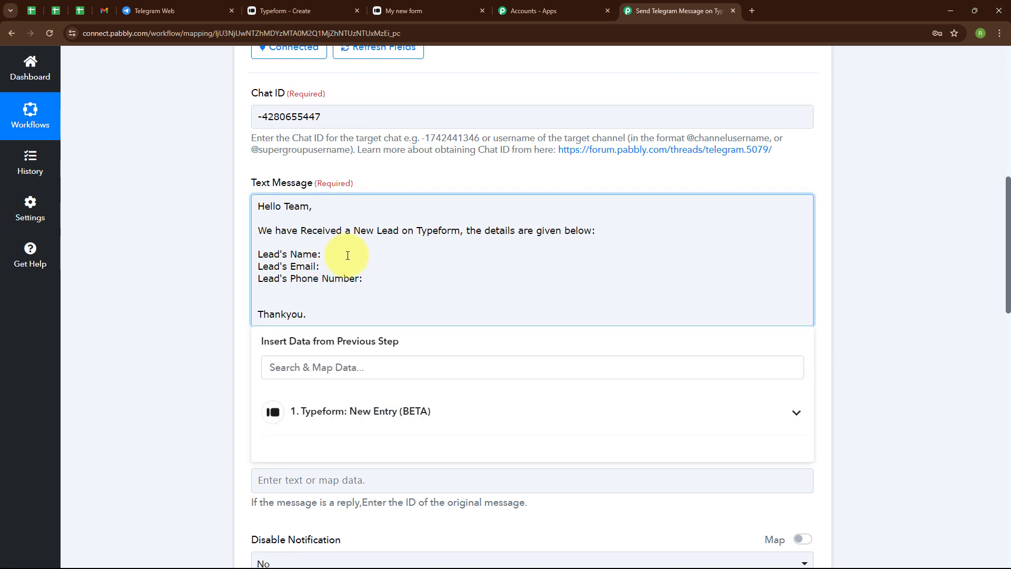
{"action": "left_click", "coordinate": [375, 422]}
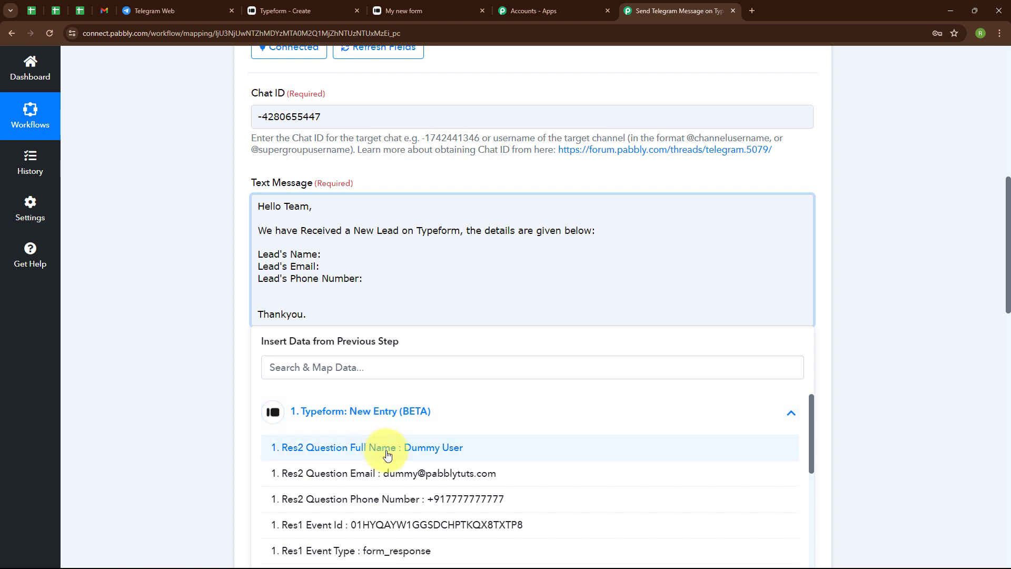
{"action": "left_click", "coordinate": [381, 445]}
{"action": "left_click", "coordinate": [353, 397]}
Map the Typeform Email answer after Lead's Email and the Phone Number answer after Lead's Phone Number in the text message.
{"action": "left_click", "coordinate": [316, 274]}
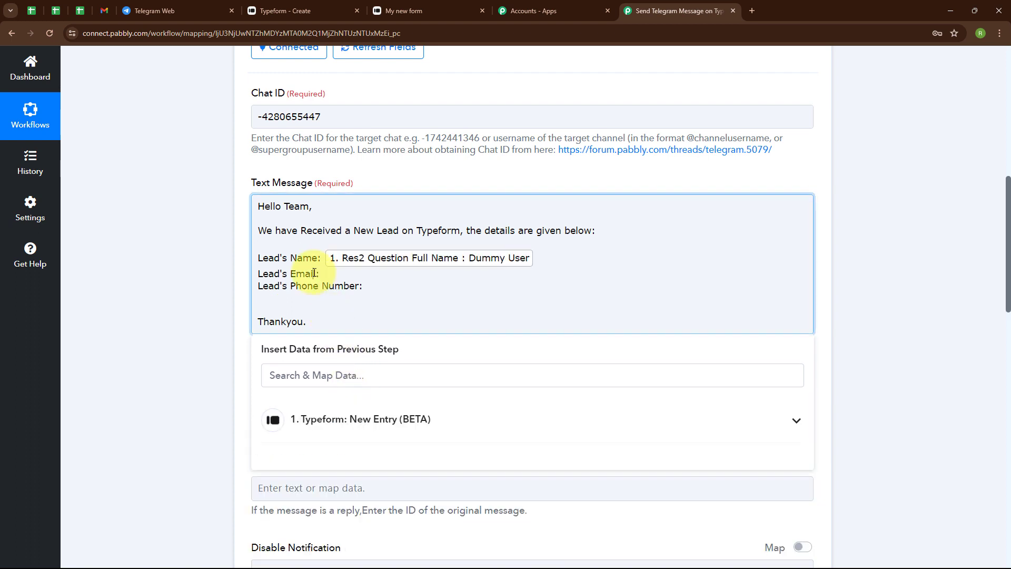
{"action": "left_click", "coordinate": [370, 420]}
{"action": "left_click", "coordinate": [390, 480]}
{"action": "left_click", "coordinate": [416, 514]}
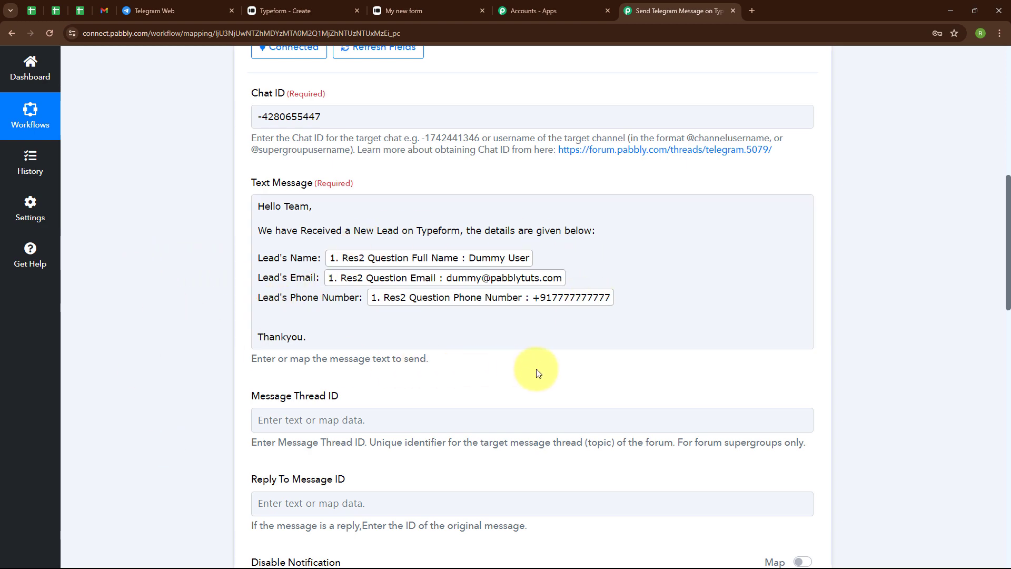
Select No for both Disable Notification and Disable Web Page Preview in the Telegram Bot action.
{"action": "scroll", "coordinate": [536, 373], "scroll_direction": "down", "scroll_amount": 4}
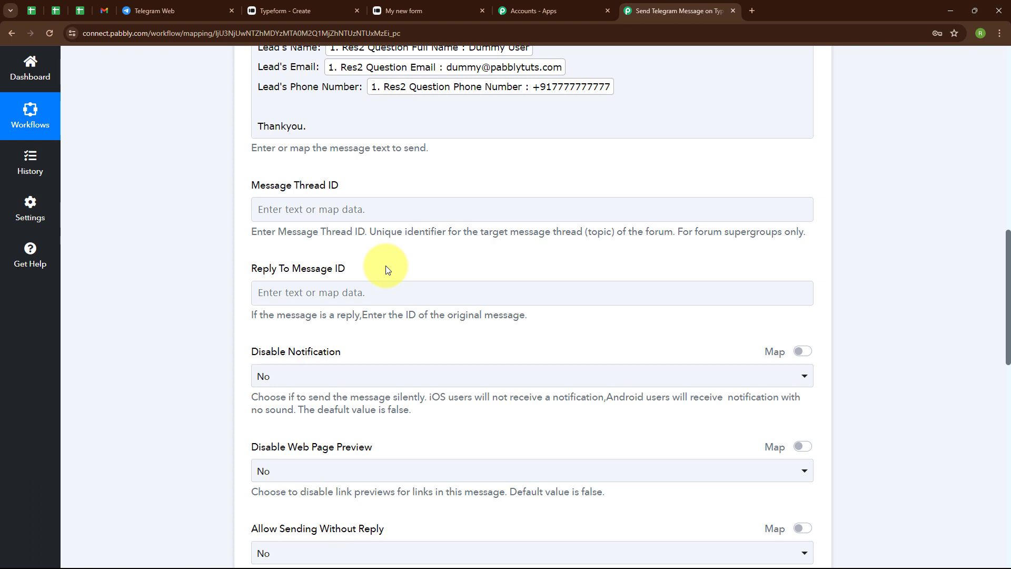
{"action": "scroll", "coordinate": [406, 260], "scroll_direction": "down", "scroll_amount": 4}
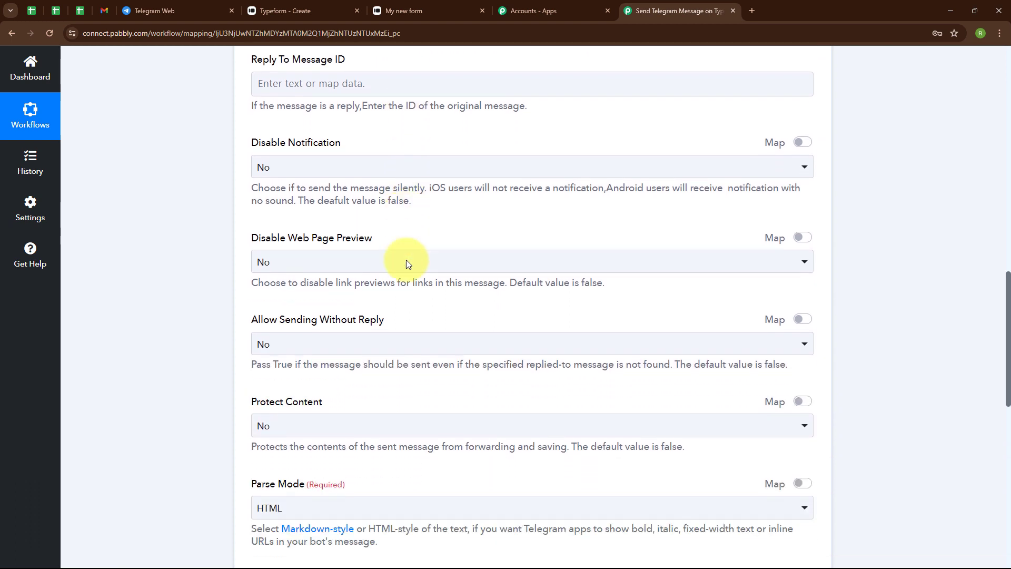
{"action": "left_click", "coordinate": [322, 166]}
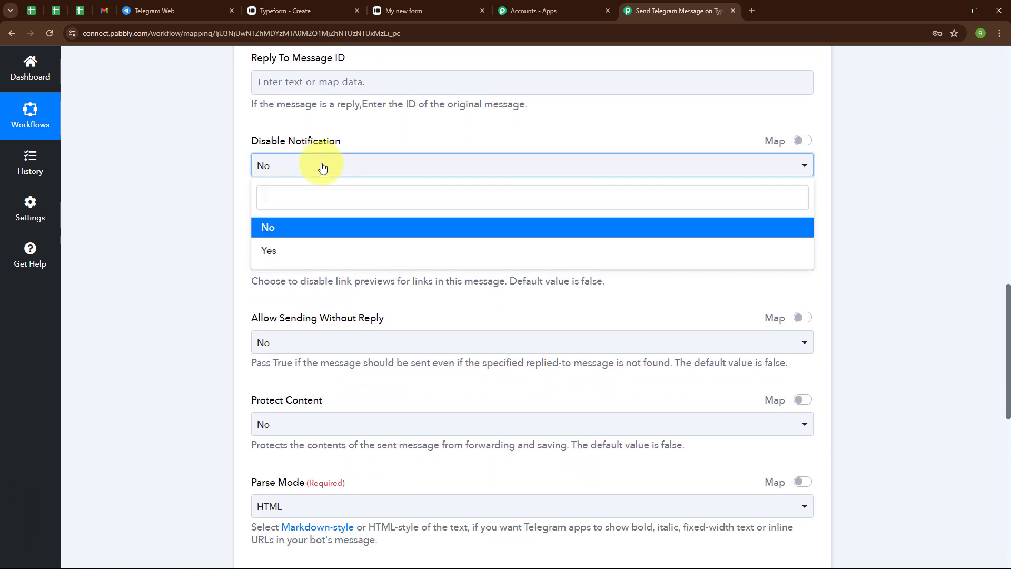
{"action": "left_click", "coordinate": [297, 225]}
{"action": "left_click", "coordinate": [313, 259]}
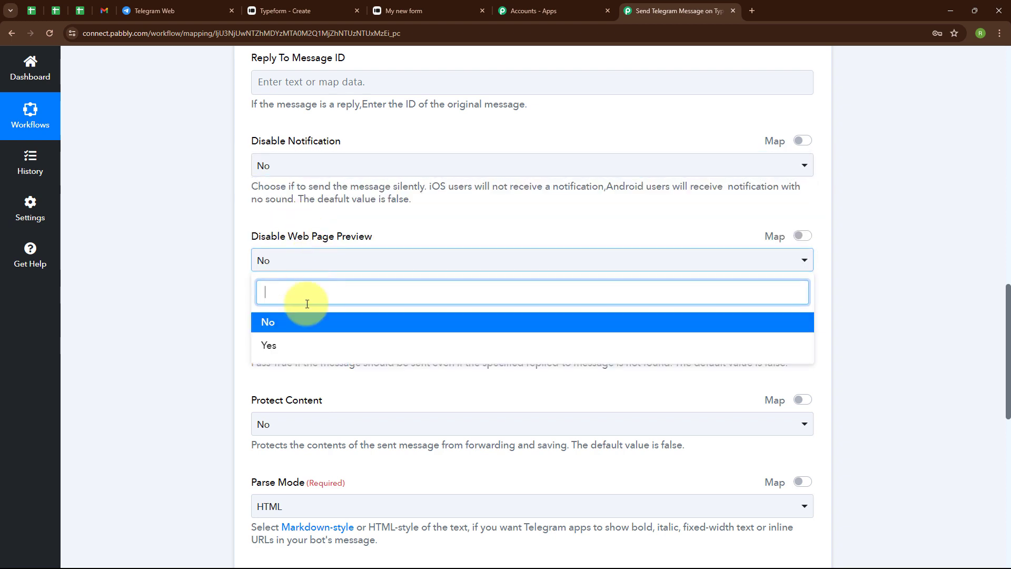
{"action": "left_click", "coordinate": [323, 320]}
Select No for Allow Sending Without Reply and HTML as the Parse Mode.
{"action": "scroll", "coordinate": [388, 296], "scroll_direction": "down", "scroll_amount": 2}
{"action": "left_click", "coordinate": [353, 231]}
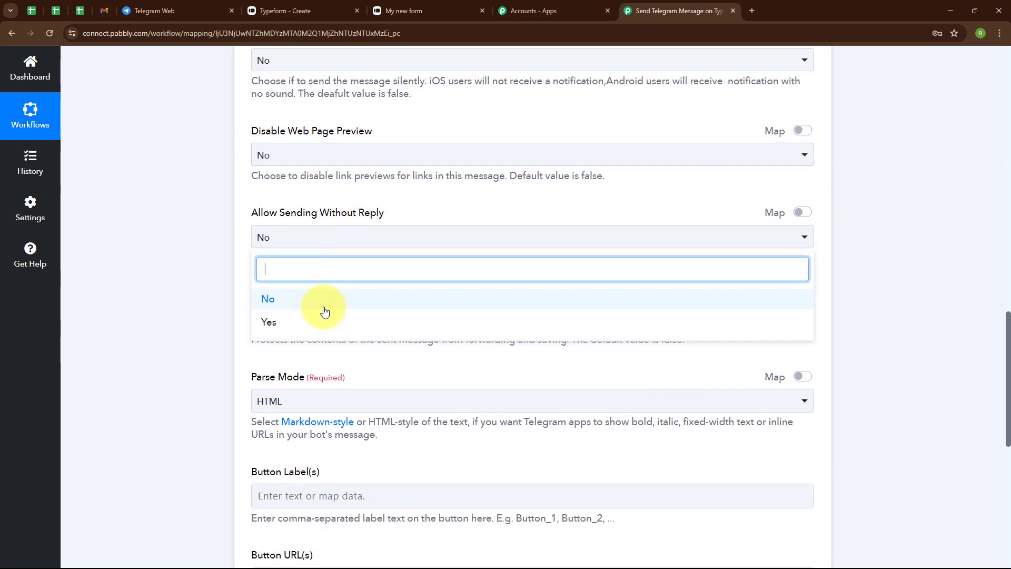
{"action": "left_click", "coordinate": [323, 309]}
{"action": "scroll", "coordinate": [422, 314], "scroll_direction": "down", "scroll_amount": 3}
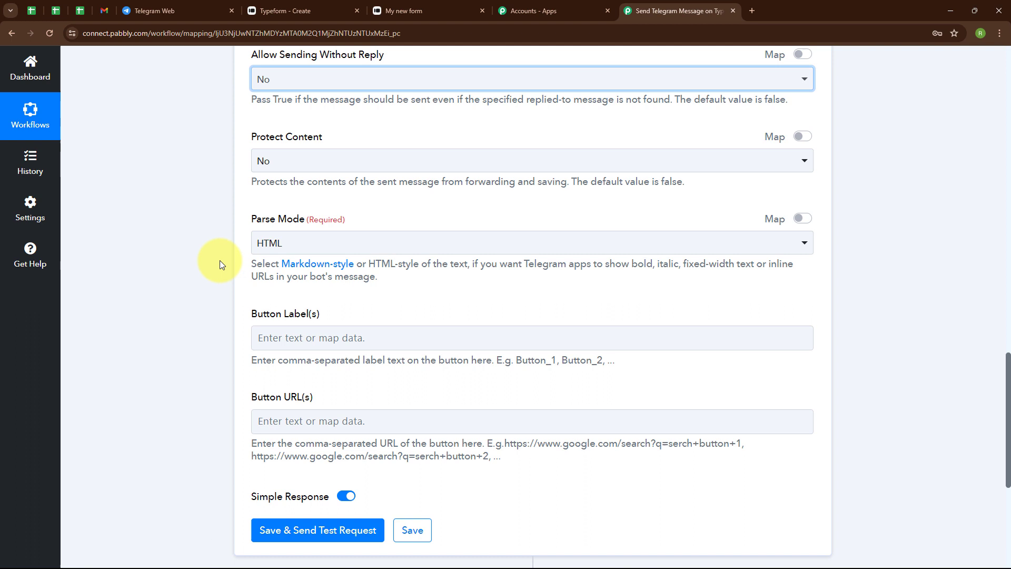
{"action": "left_click", "coordinate": [264, 244]}
{"action": "left_click", "coordinate": [260, 301]}
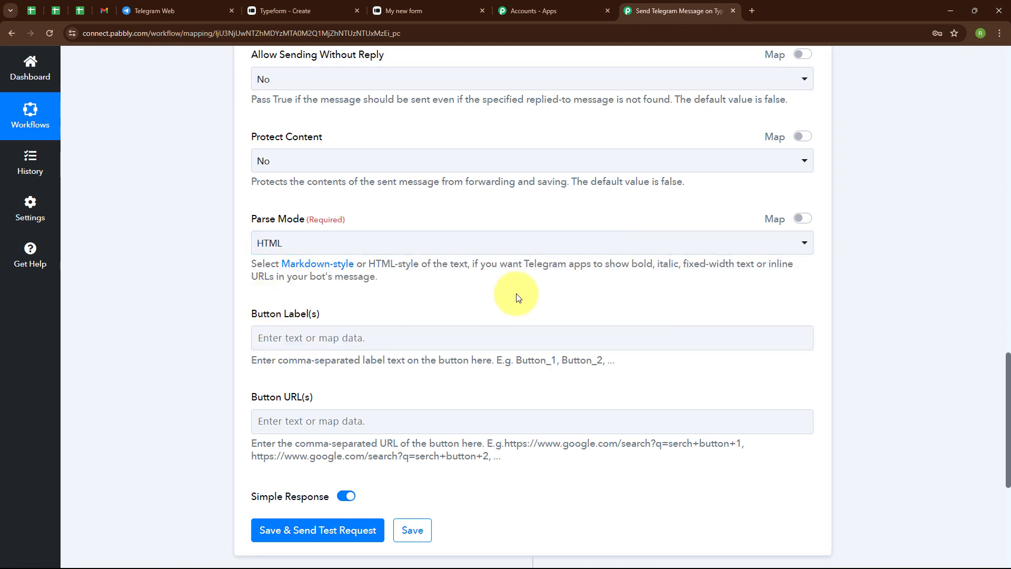
Save the Telegram Bot action with a test request and check the message in the New Submissions group on Telegram Web.
{"action": "scroll", "coordinate": [316, 271], "scroll_direction": "down", "scroll_amount": 1}
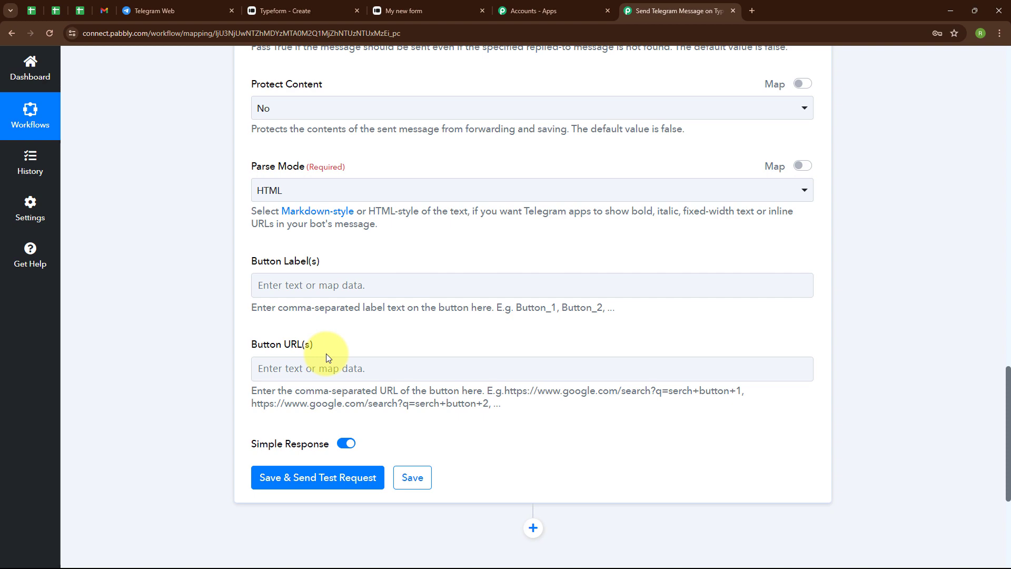
{"action": "scroll", "coordinate": [529, 258], "scroll_direction": "up", "scroll_amount": 1}
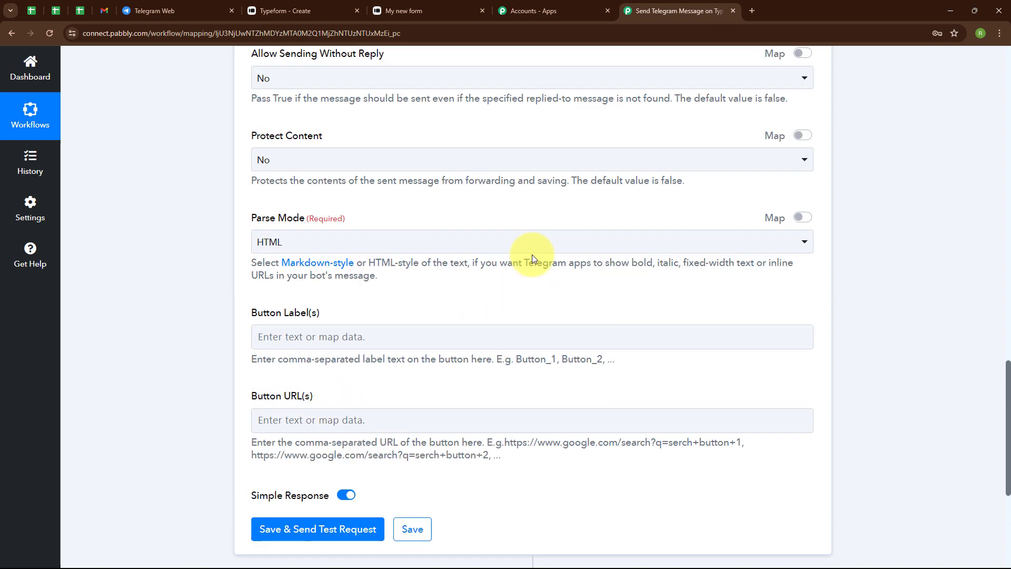
{"action": "scroll", "coordinate": [532, 258], "scroll_direction": "up", "scroll_amount": 3}
{"action": "scroll", "coordinate": [532, 258], "scroll_direction": "down", "scroll_amount": 6}
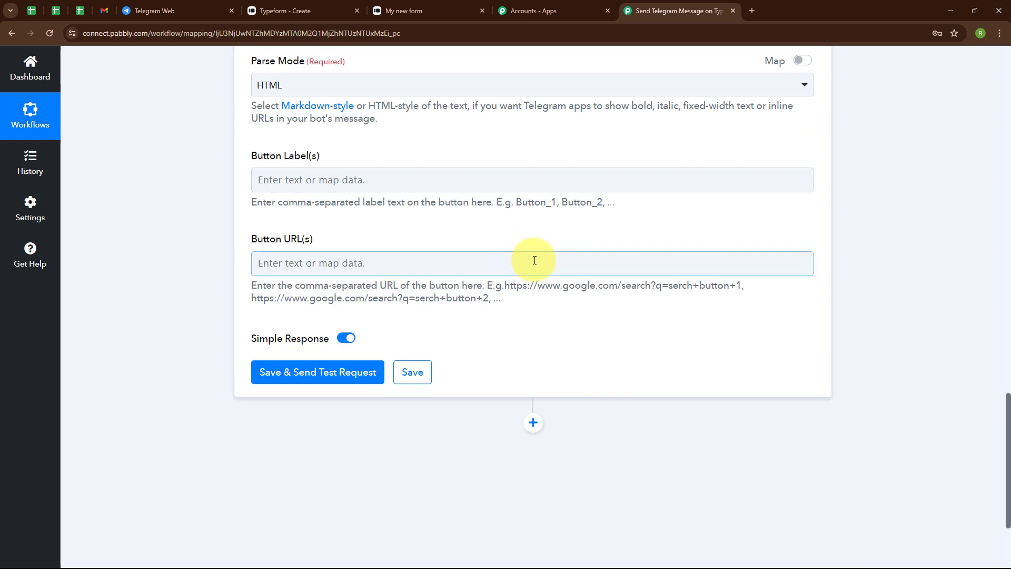
{"action": "left_click", "coordinate": [279, 381]}
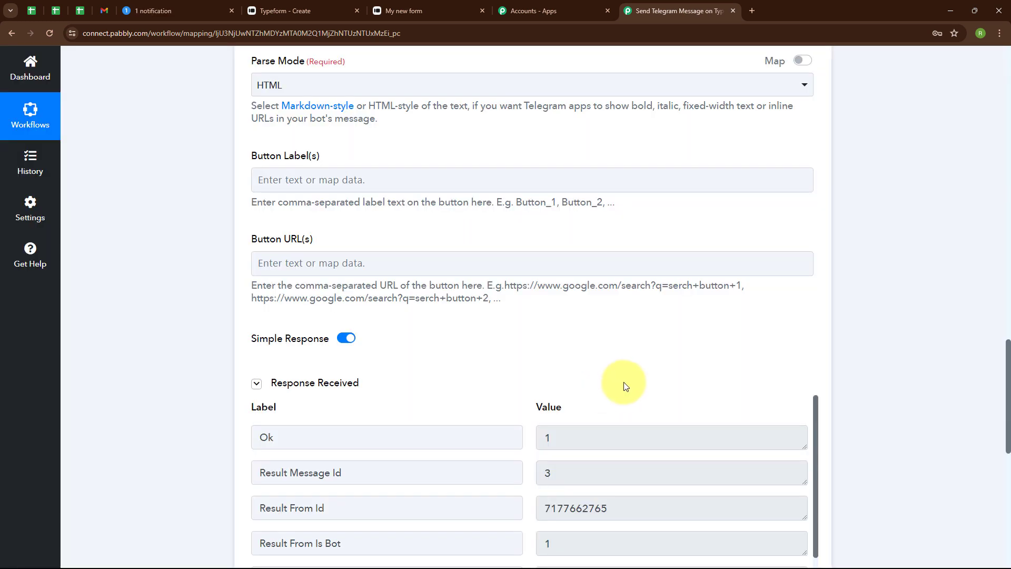
{"action": "scroll", "coordinate": [624, 381], "scroll_direction": "down", "scroll_amount": 5}
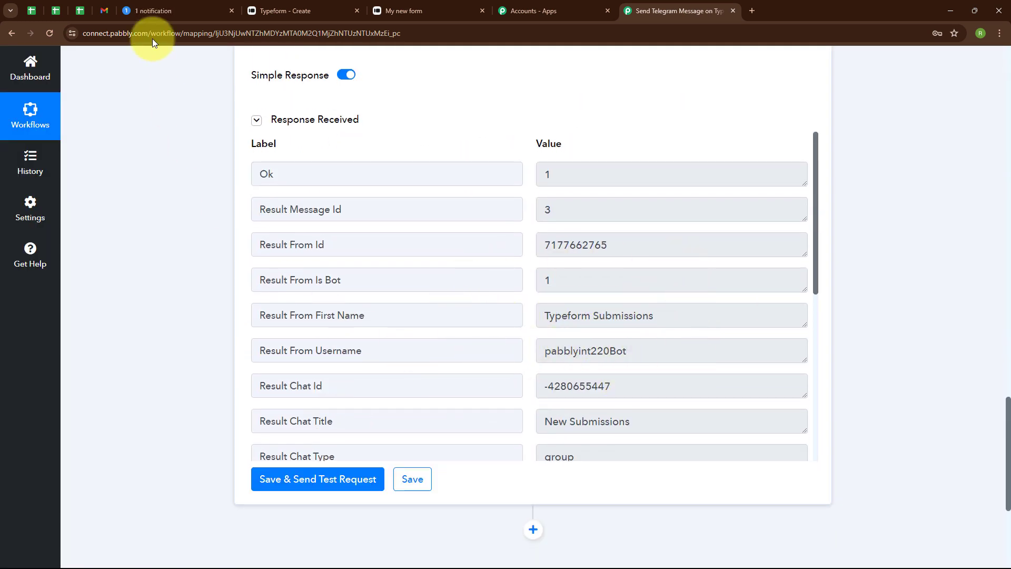
{"action": "left_click", "coordinate": [157, 6]}
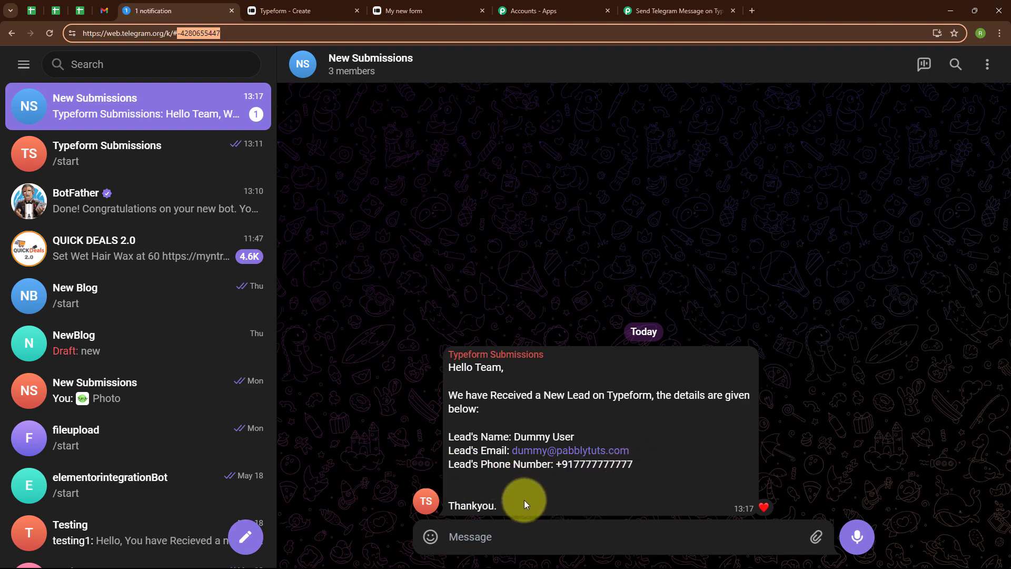
{"action": "left_click", "coordinate": [656, 11]}
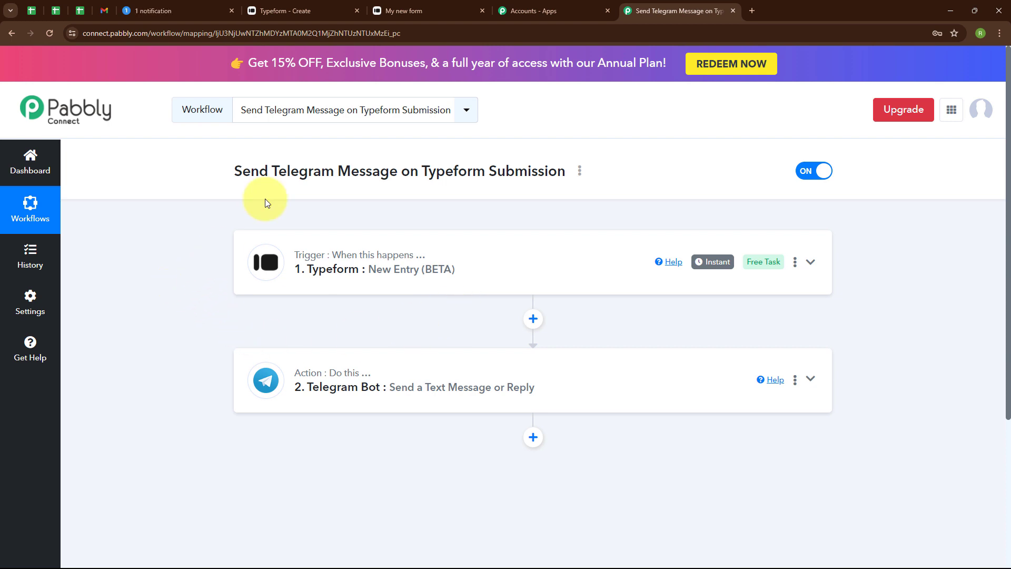
Reload the published Typeform form and answer Full Name and Email with the test lead's name and e-mail address.
{"action": "left_click", "coordinate": [443, 10]}
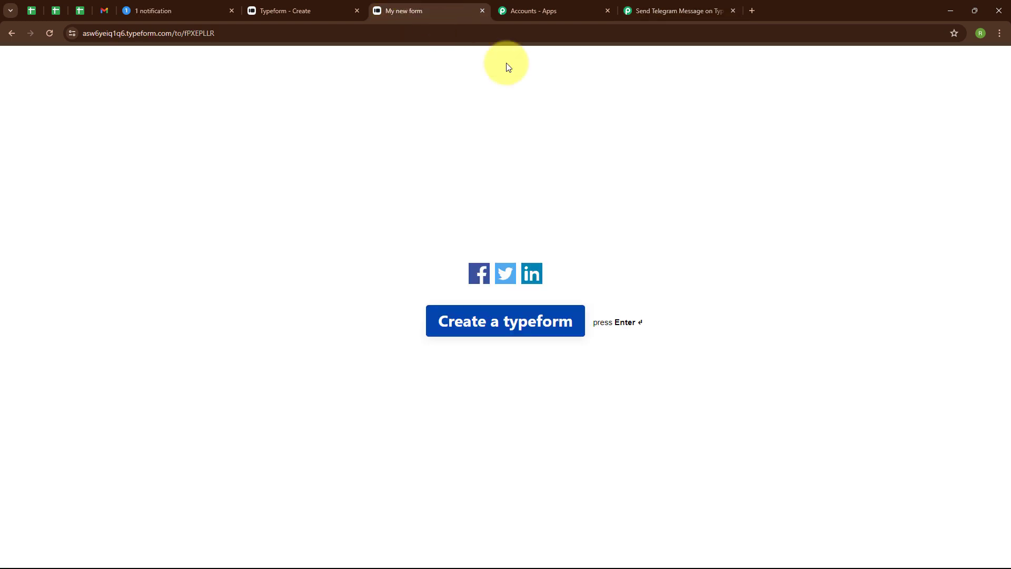
{"action": "left_click", "coordinate": [55, 27]}
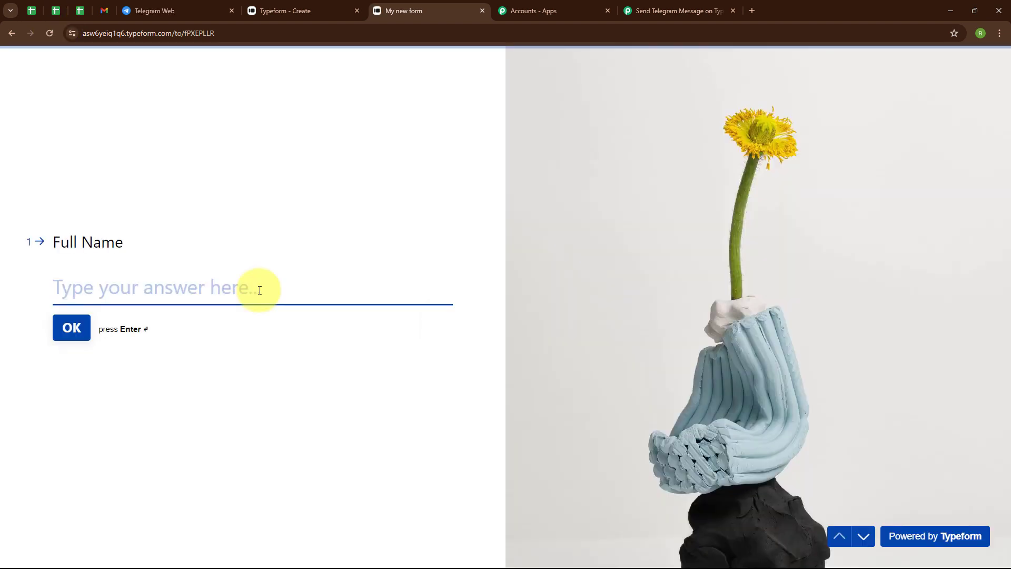
{"action": "type", "text": "T"}
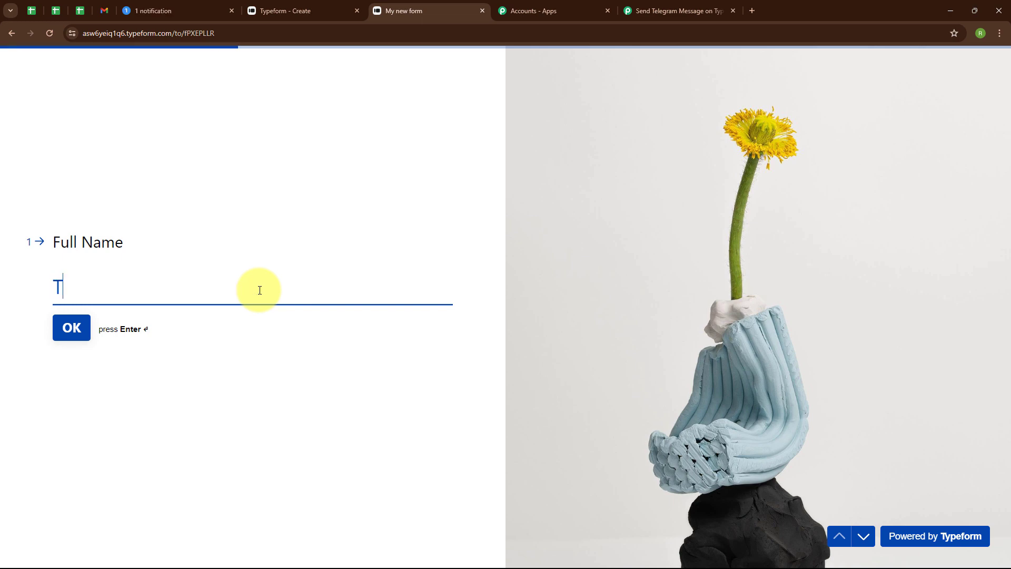
{"action": "type", "text": "est User"}
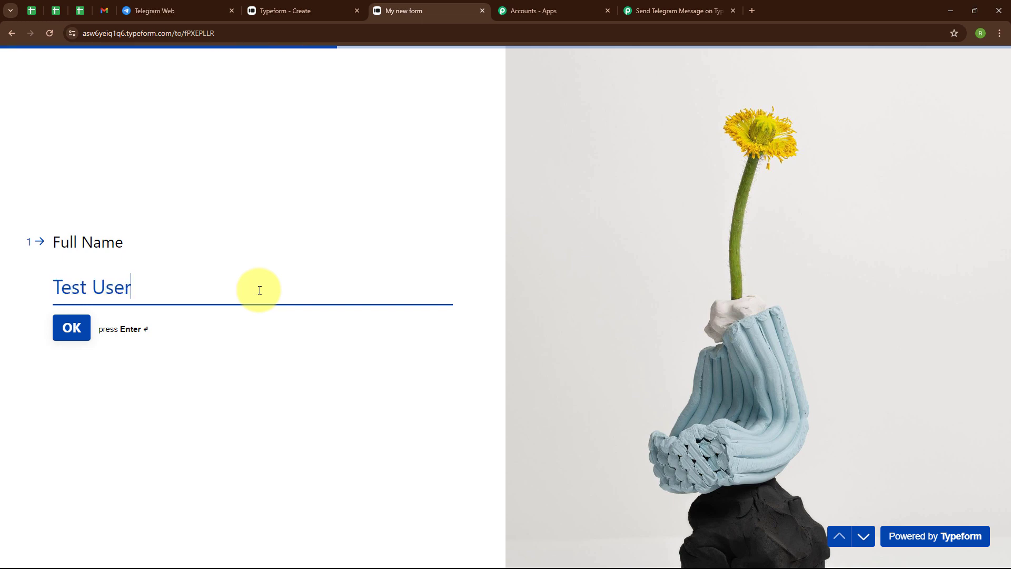
{"action": "key", "text": "Return"}
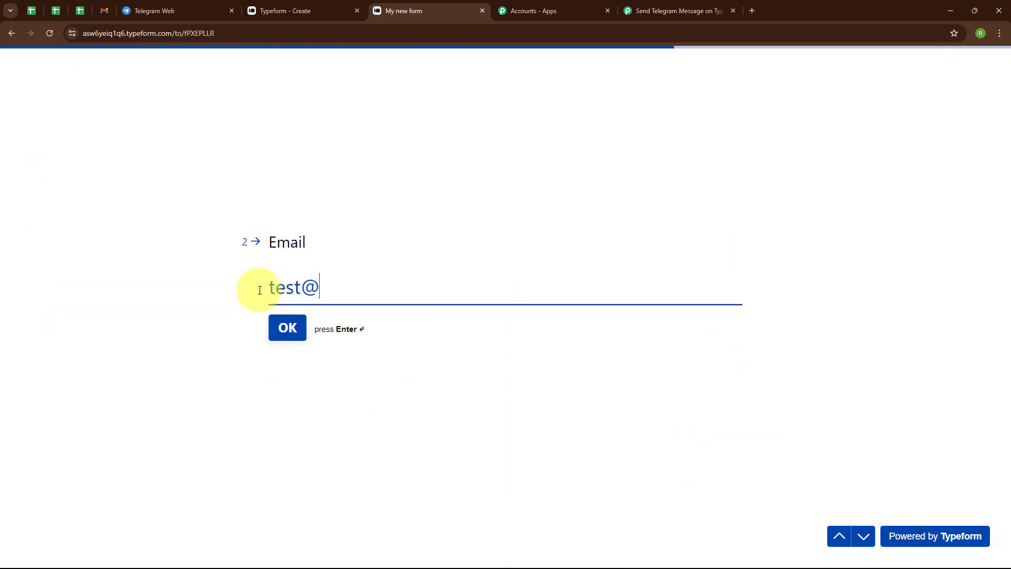
{"action": "key", "text": "Return"}
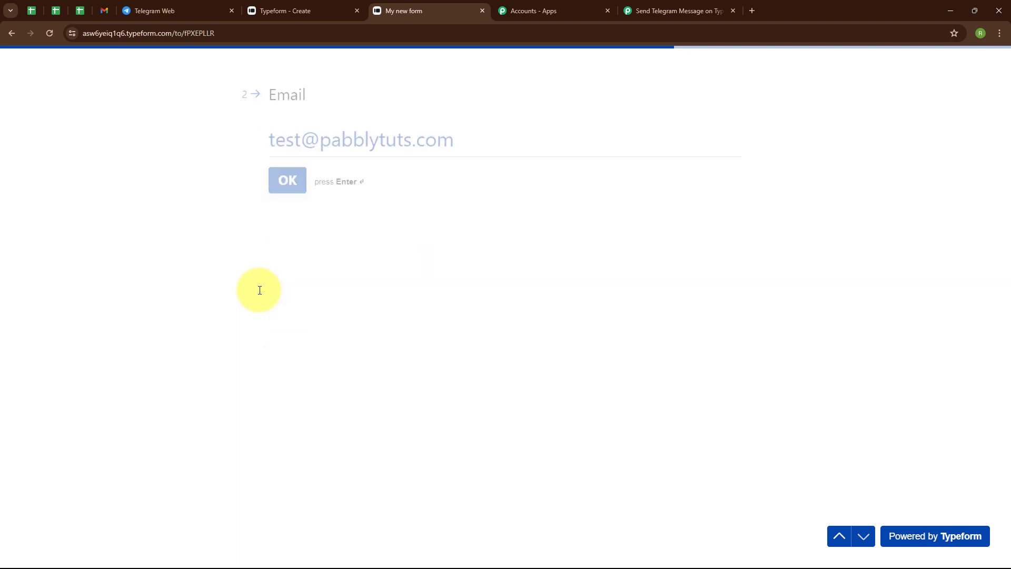
Choose India as the phone country, enter the test lead's phone number and submit the form.
{"action": "left_click", "coordinate": [299, 276]}
{"action": "type", "text": "ind"}
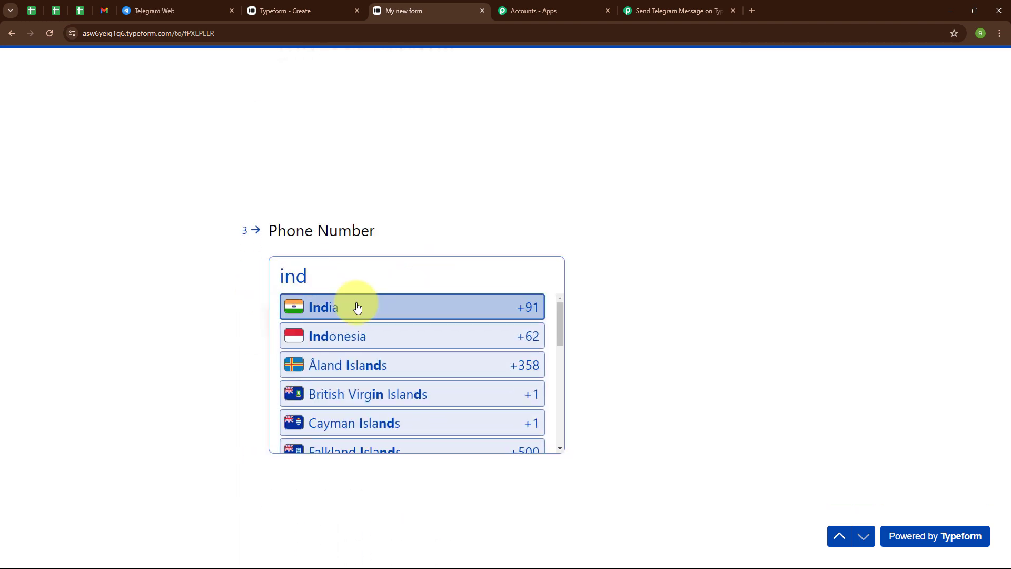
{"action": "left_click", "coordinate": [355, 307]}
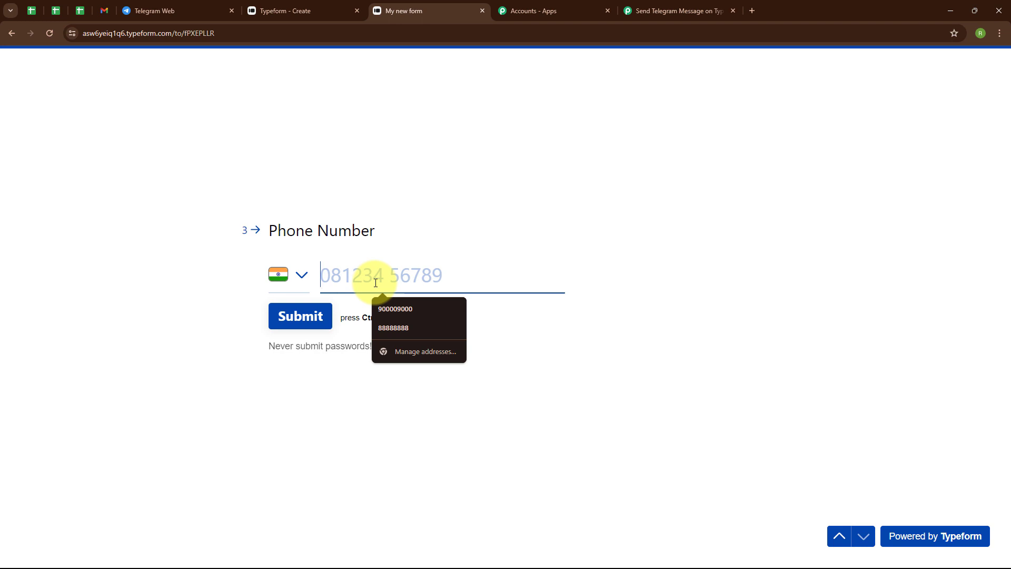
{"action": "type", "text": "99999999999"}
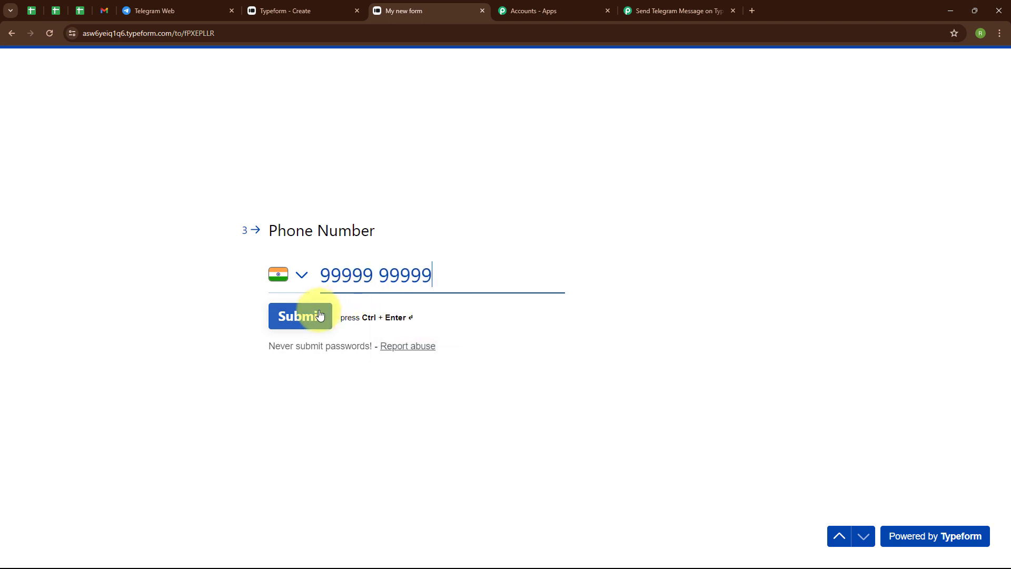
{"action": "left_click", "coordinate": [320, 315]}
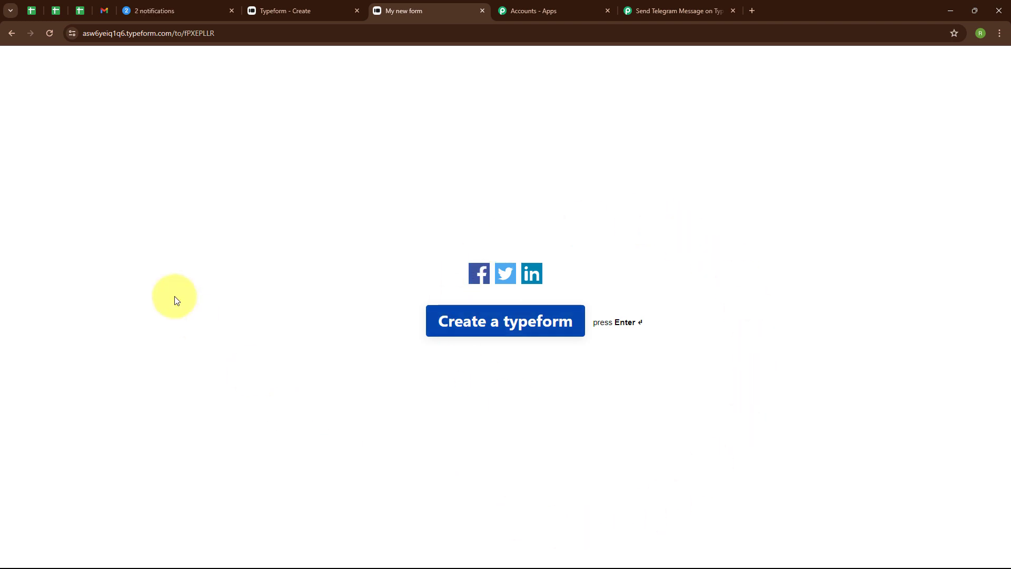
Check the newest lead message in the New Submissions group on Telegram Web and return to the Pabbly Connect workflow.
{"action": "left_click", "coordinate": [204, 4]}
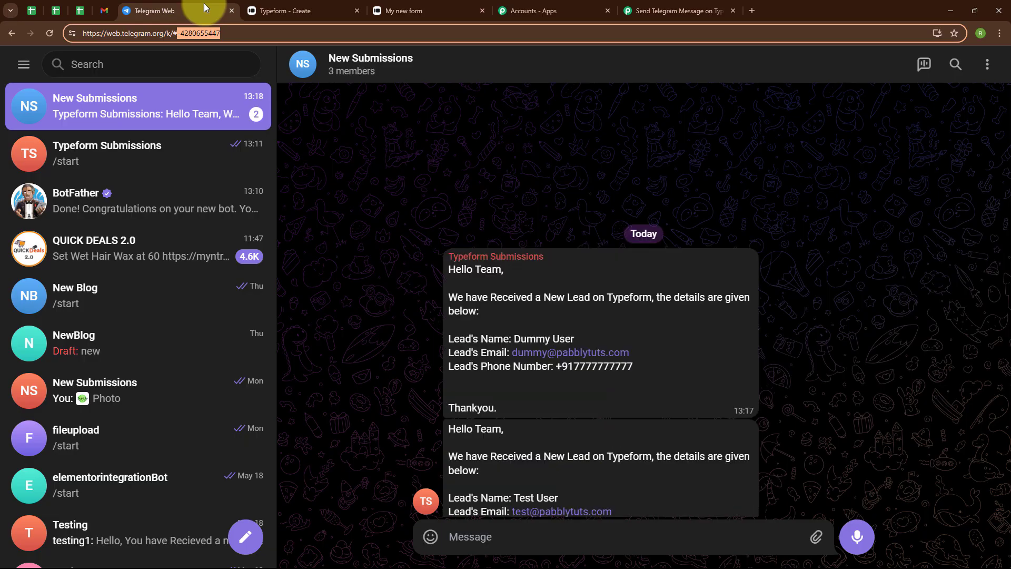
{"action": "left_click", "coordinate": [345, 380]}
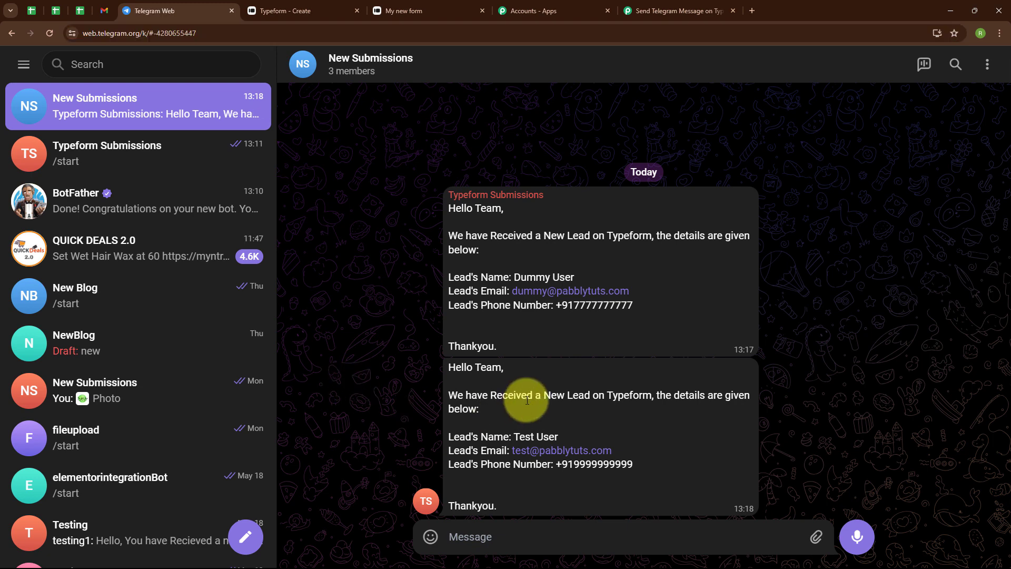
{"action": "double_click", "coordinate": [473, 375]}
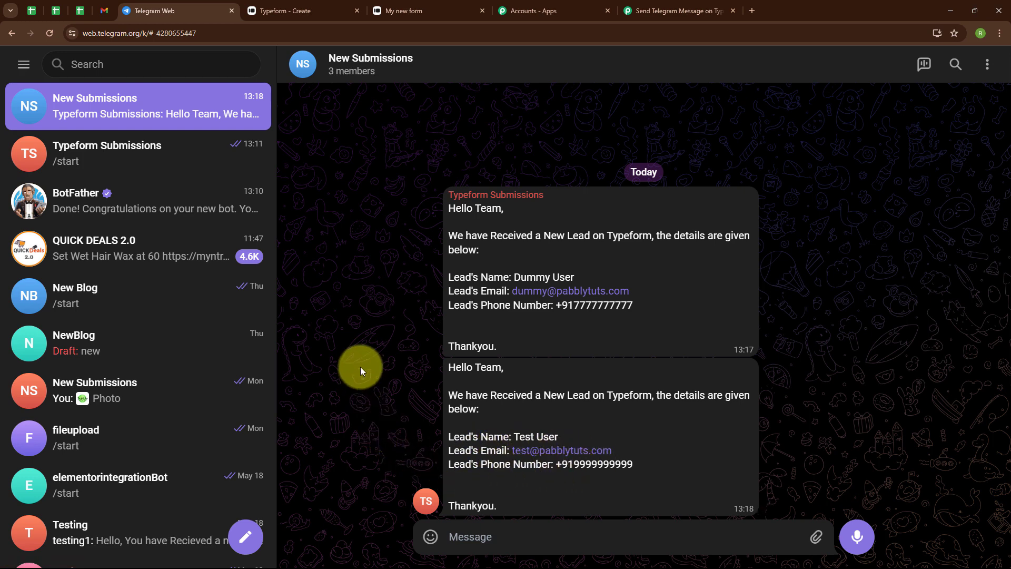
{"action": "left_click", "coordinate": [637, 4]}
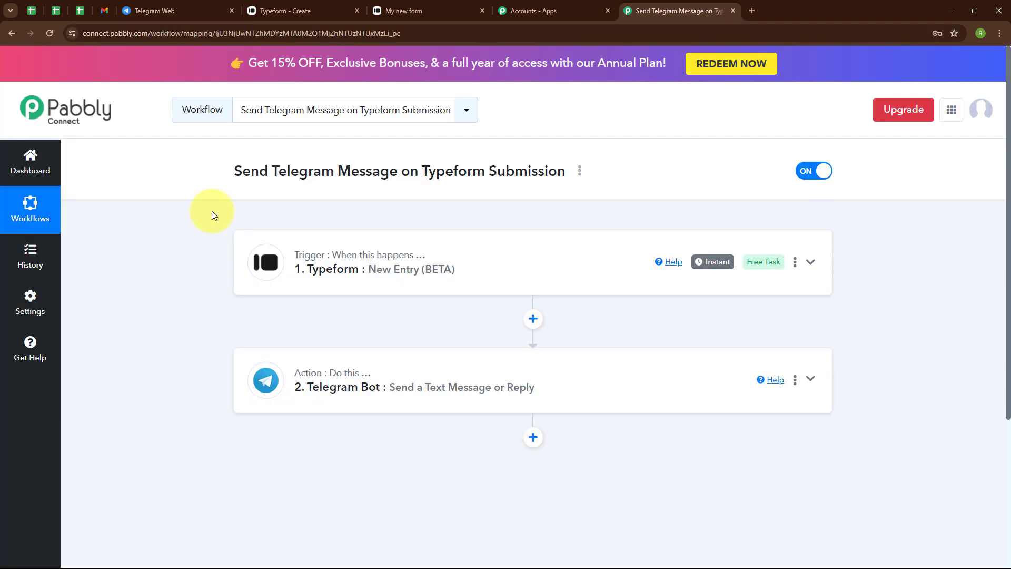